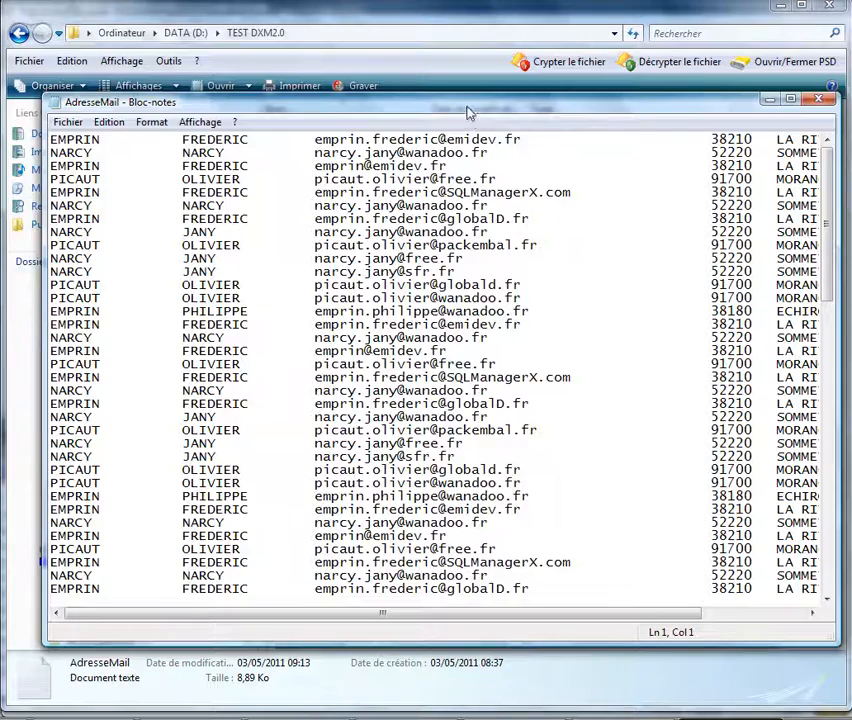
- Examine the tab-separated records in the AdresseMail text file, checking its columns and last line number, and put the file aside
left_click_drag(466, 110, 414, 61)
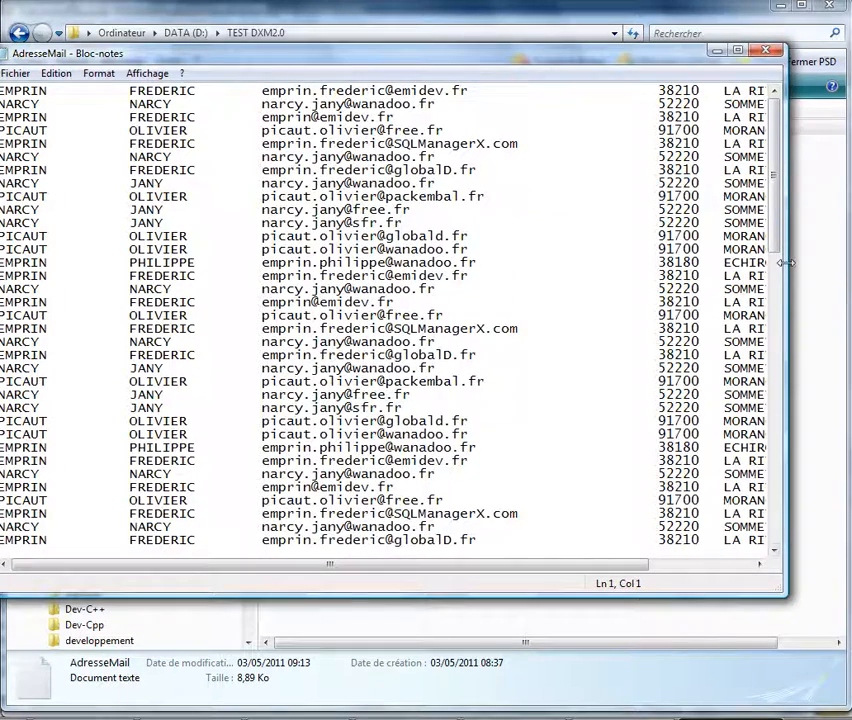
left_click_drag(778, 263, 690, 600)
left_click(648, 551)
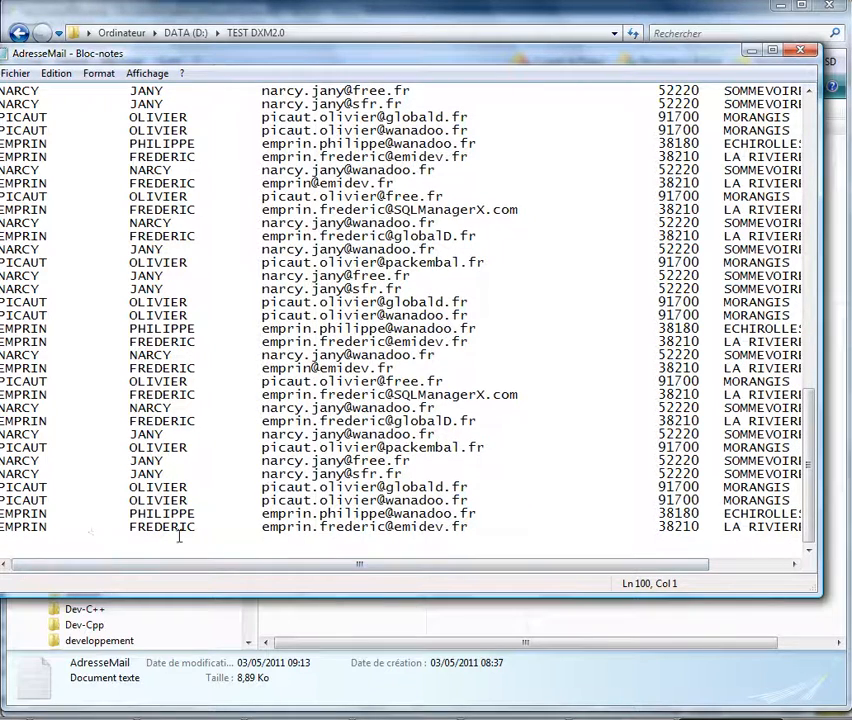
left_click(49, 526)
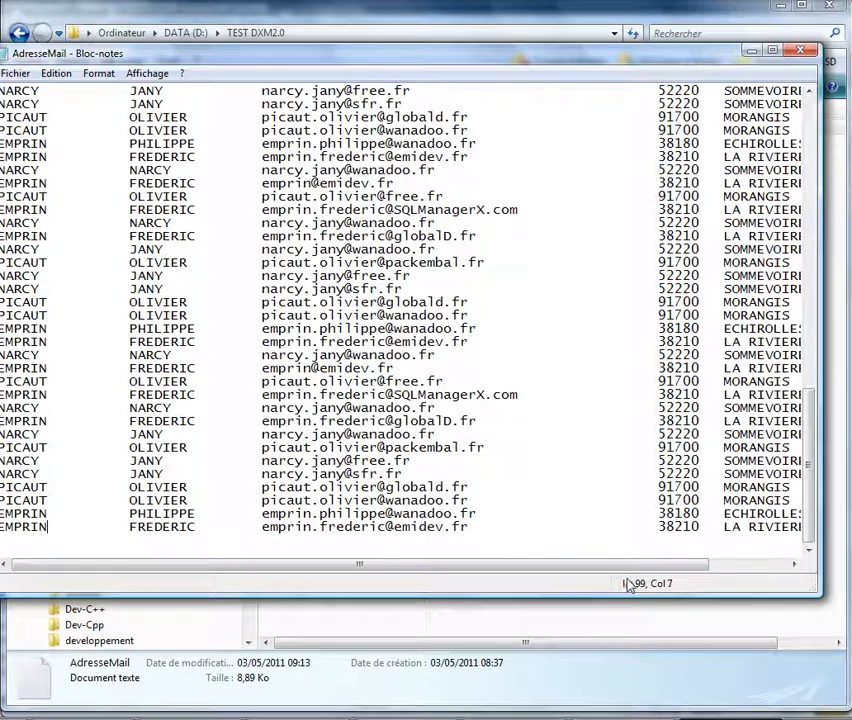
left_click_drag(808, 466, 795, 178)
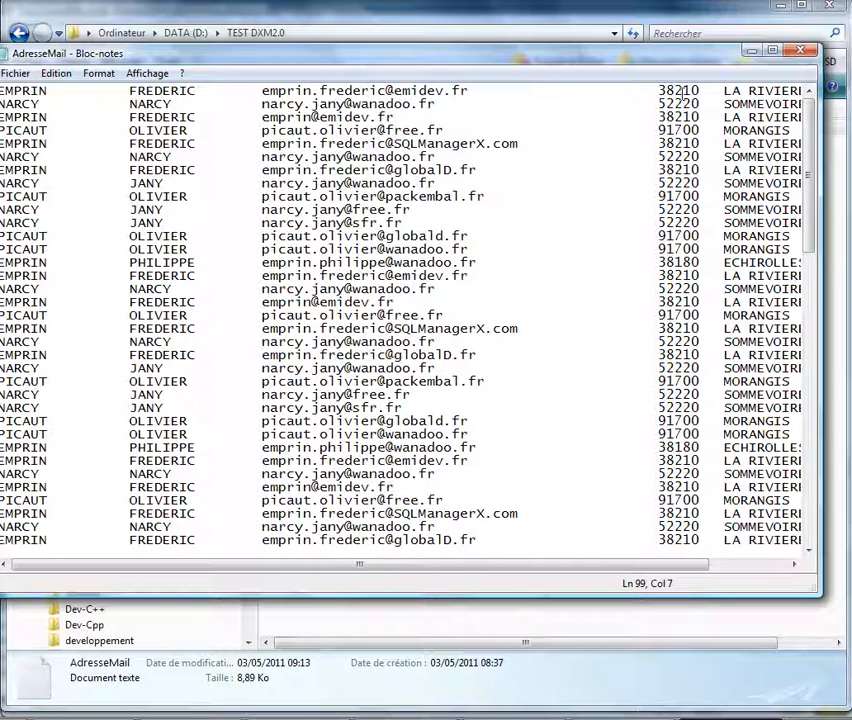
left_click(751, 51)
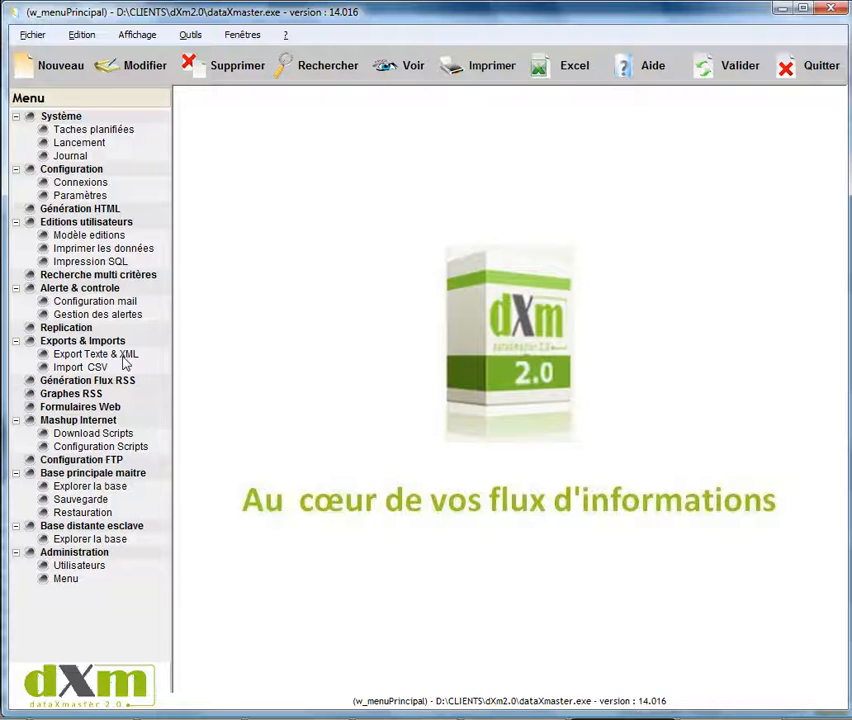
- In dataXmaster, open the Texte & XML export configuration and create the script file EnleveDoublon in the EXPORTS folder
left_click(123, 355)
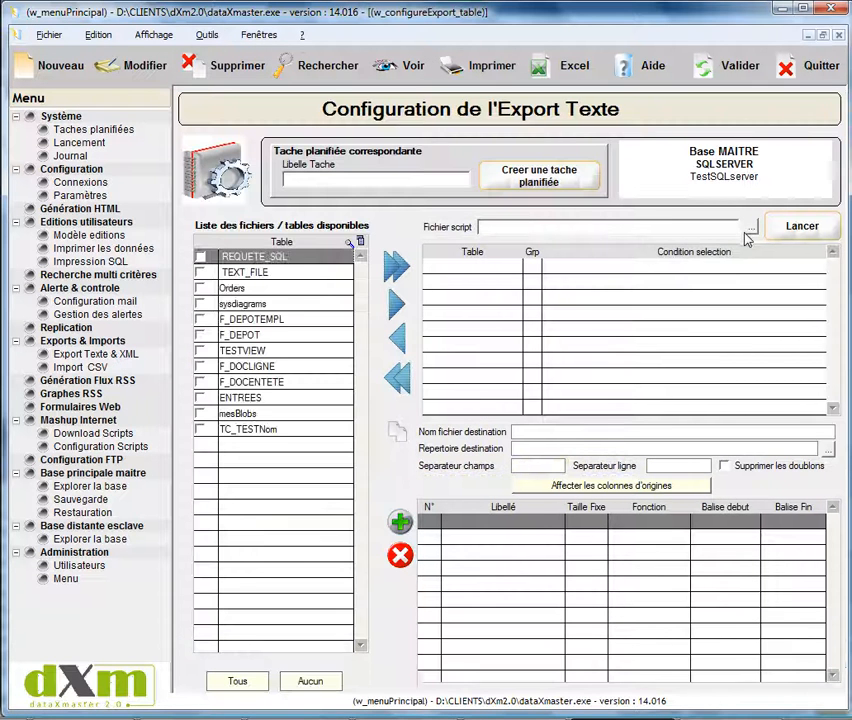
left_click(750, 228)
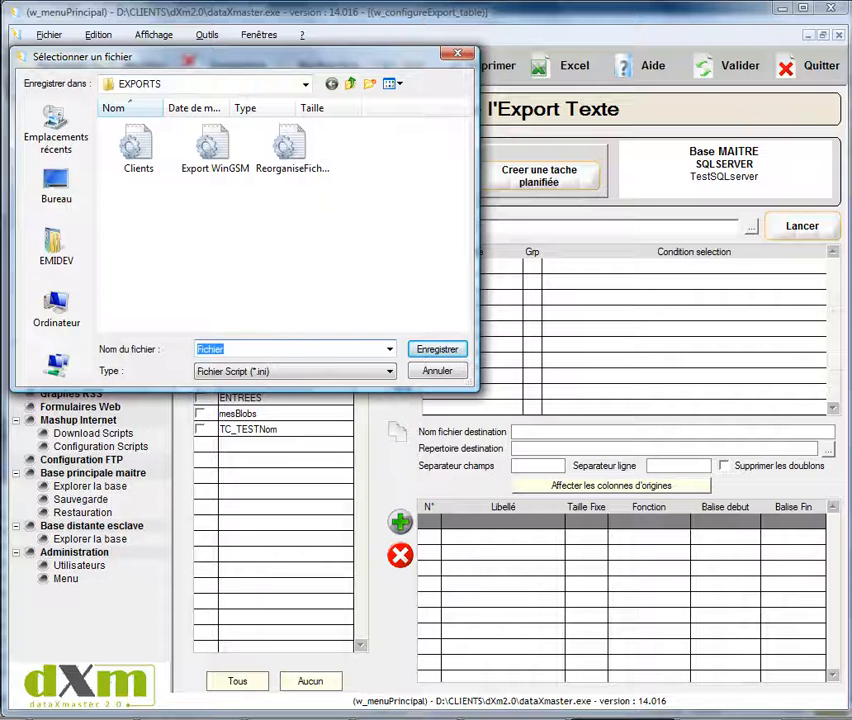
type("EnleveDoub")
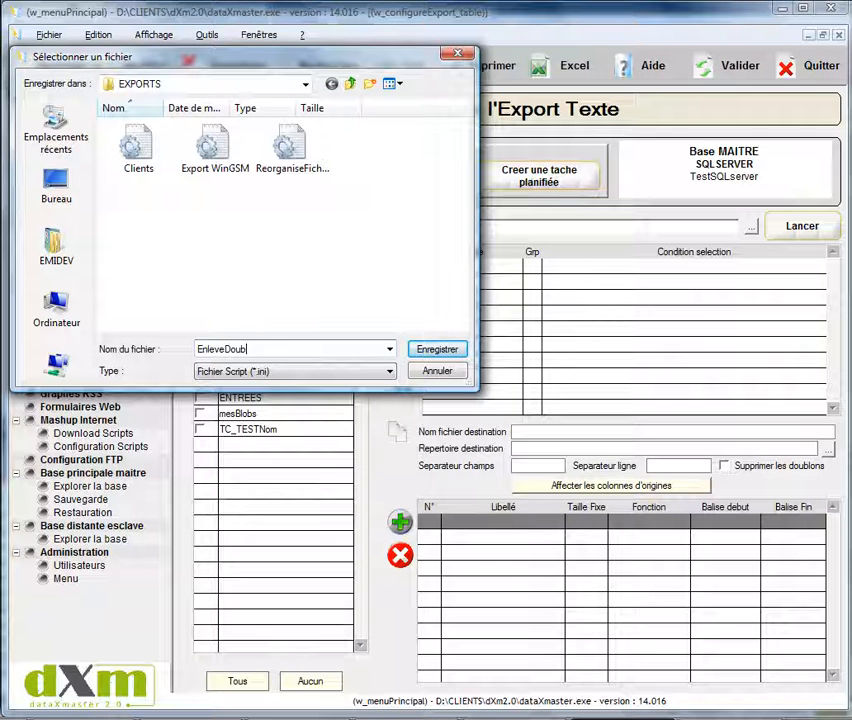
type("lon")
key("Return")
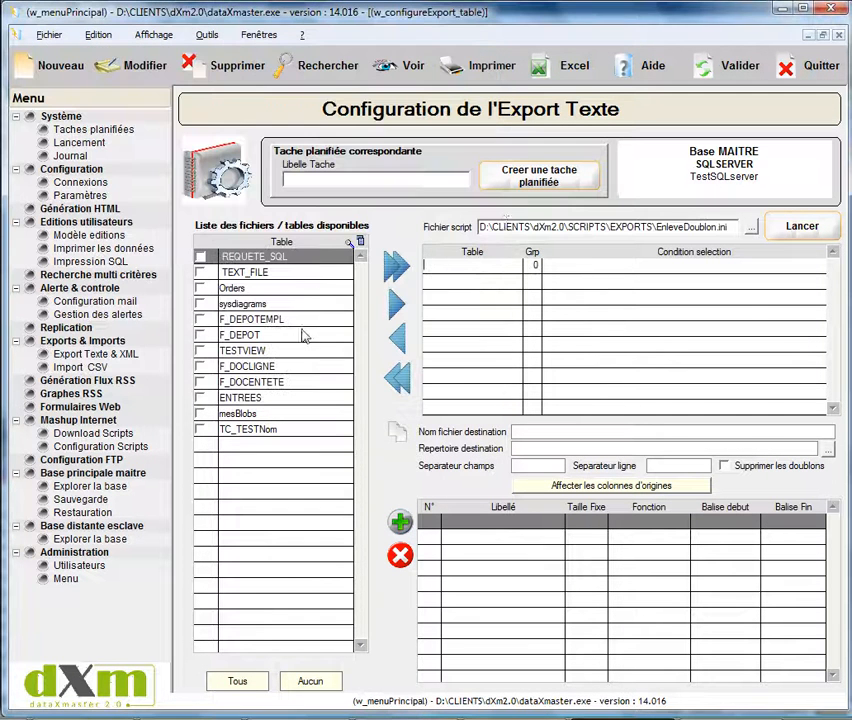
- Add the TEXT_FILE source to the export configuration
left_click(279, 277)
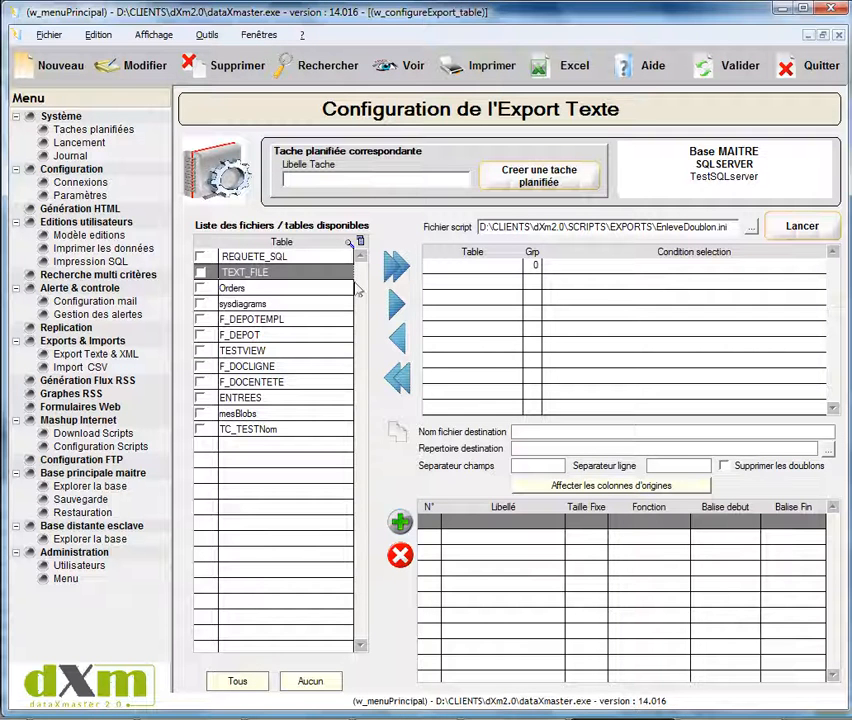
left_click(397, 307)
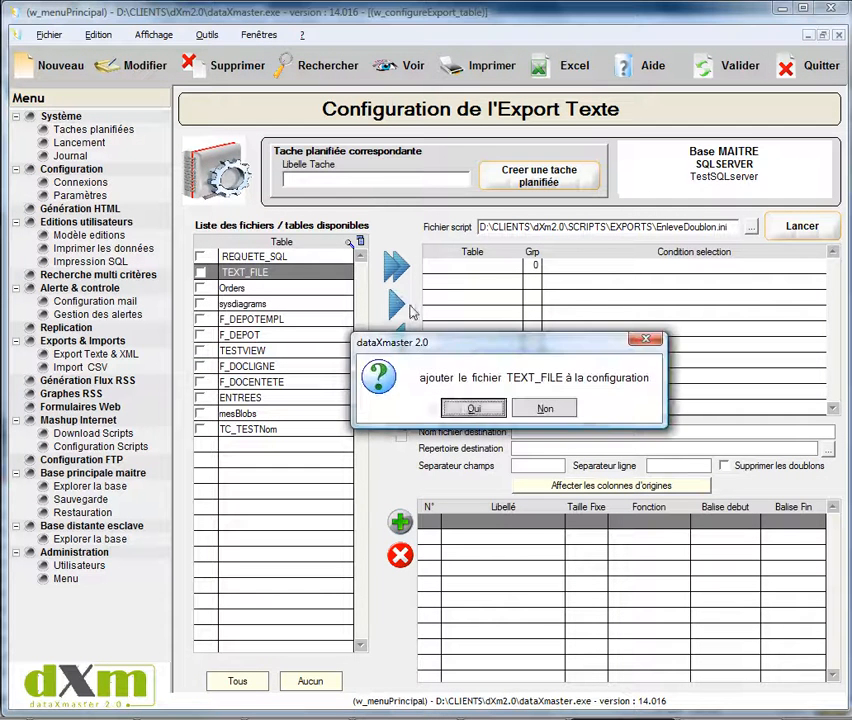
left_click(466, 408)
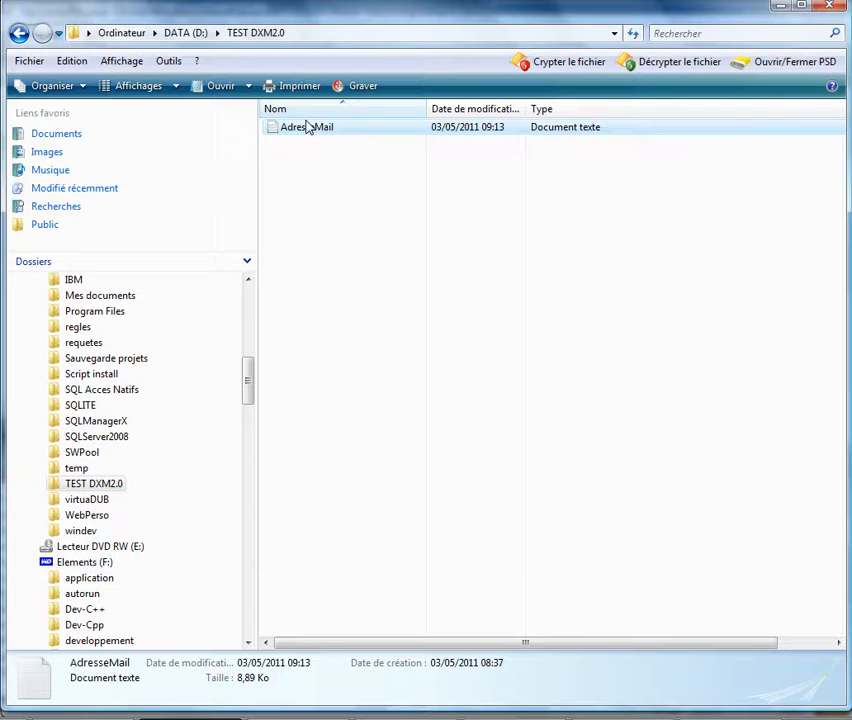
- Copy the folder path D:\TEST DXM2.0 from the AdresseMail file's properties and paste it as TEXT_FILE's selection condition
right_click(307, 132)
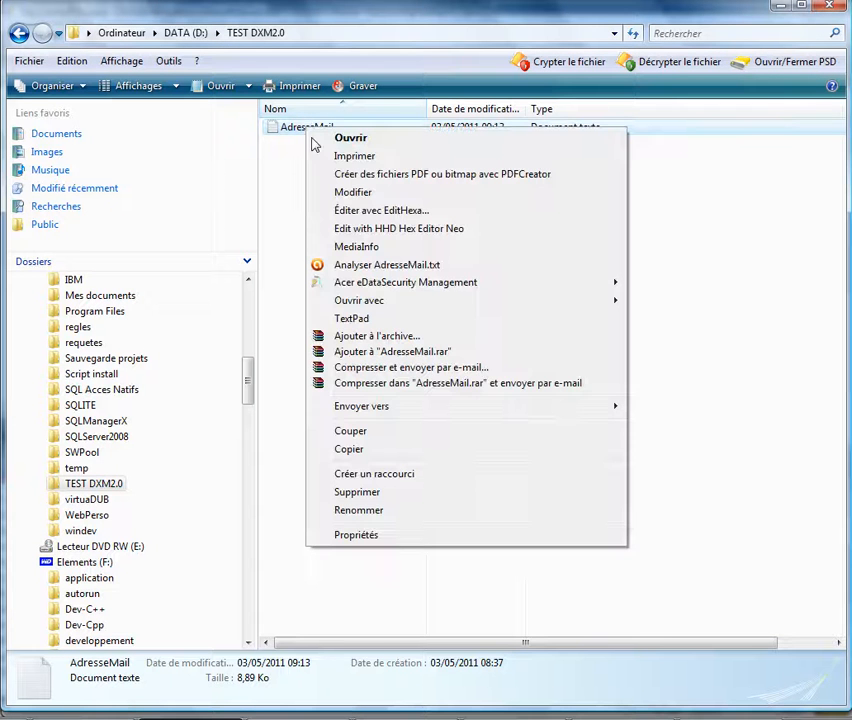
left_click(387, 536)
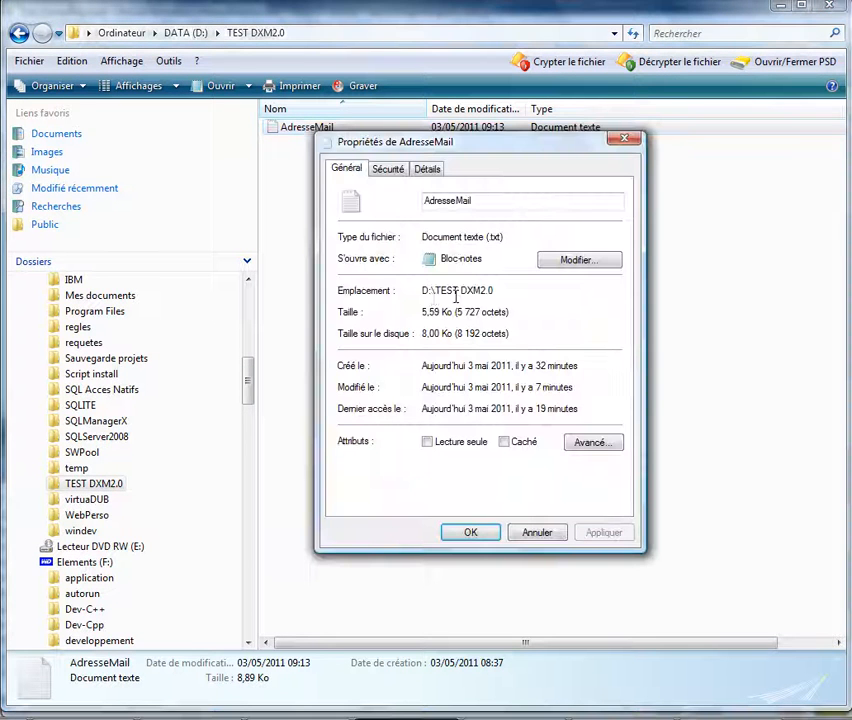
left_click_drag(424, 290, 537, 284)
key("ctrl+c")
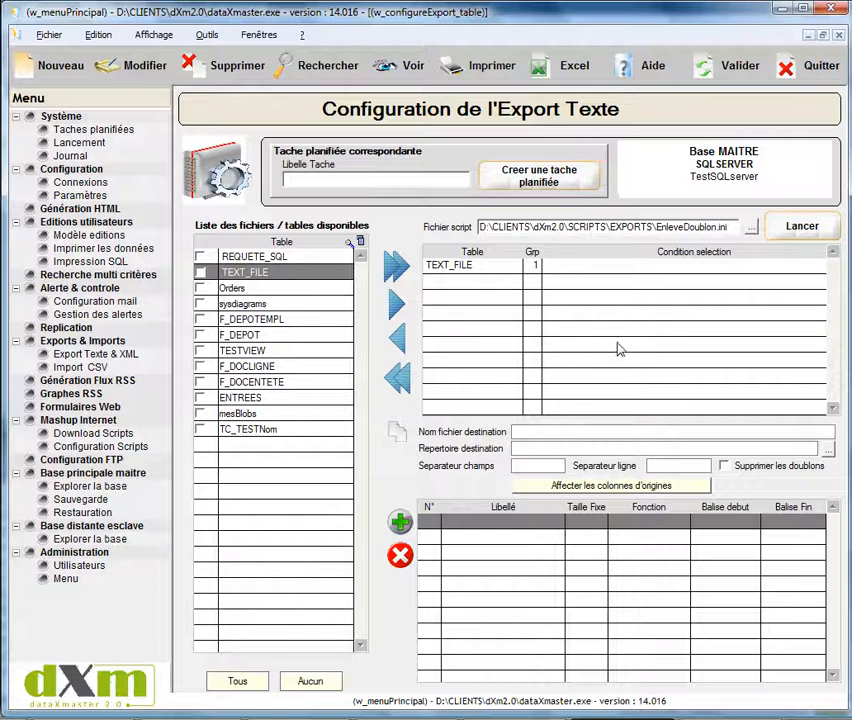
left_click(578, 265)
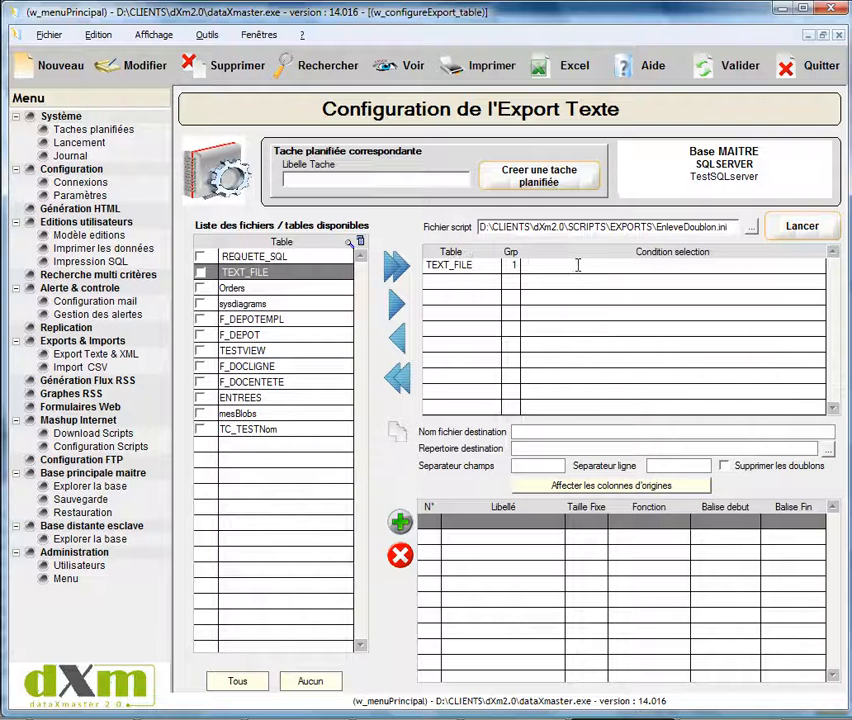
key("ctrl+v")
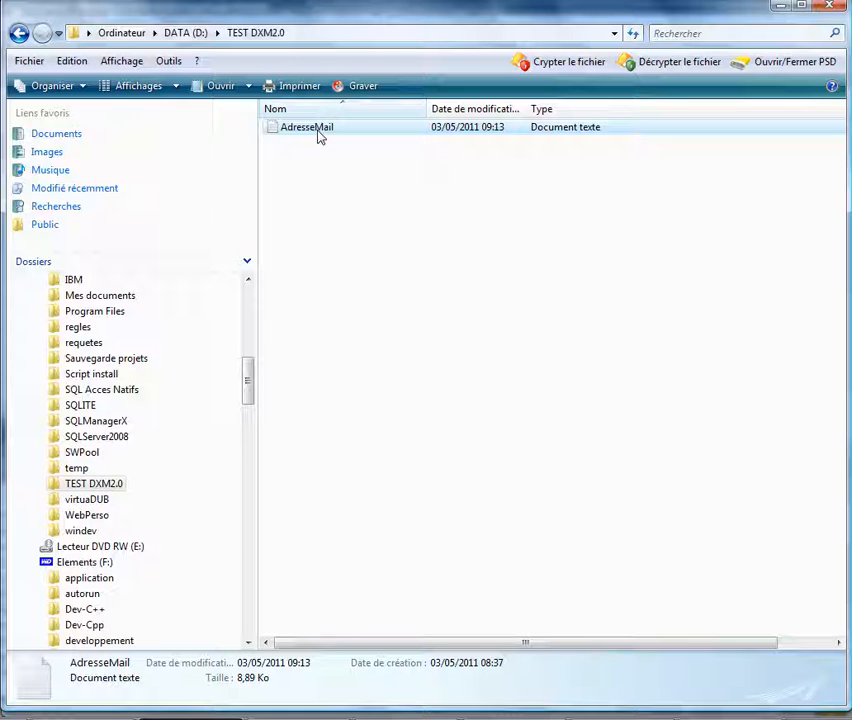
- Complete the selection condition with the file name so it reads D:\TEST DXM2.0\AdresseMail.txt
left_click(318, 134)
key("ctrl+c")
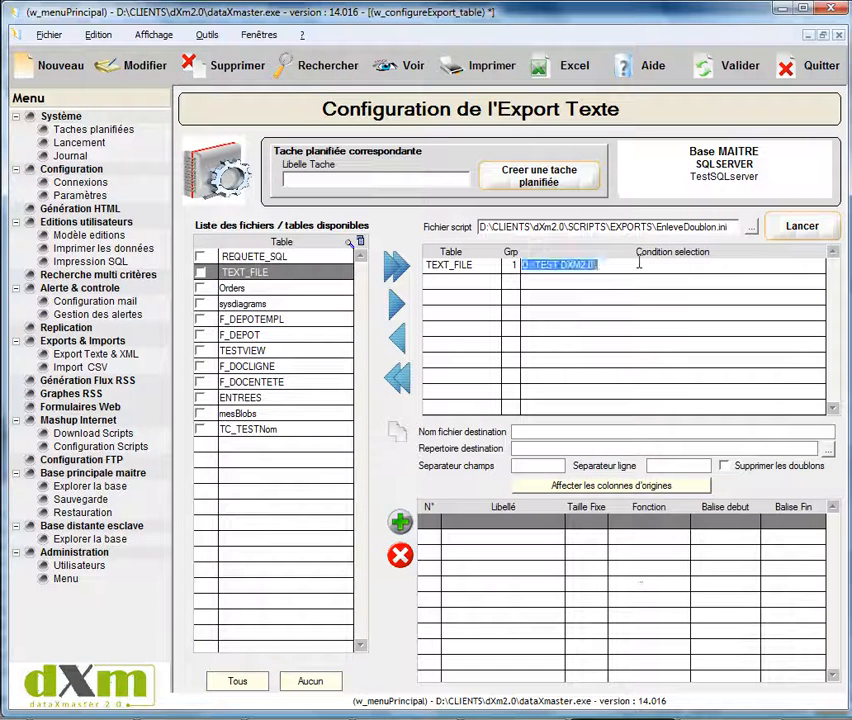
left_click(640, 263)
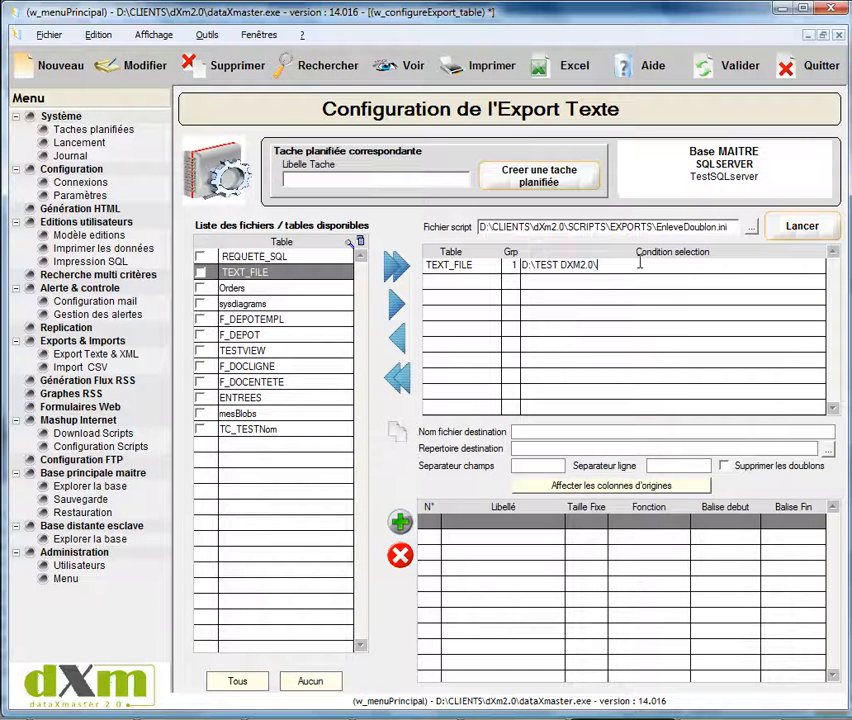
key("ctrl+v")
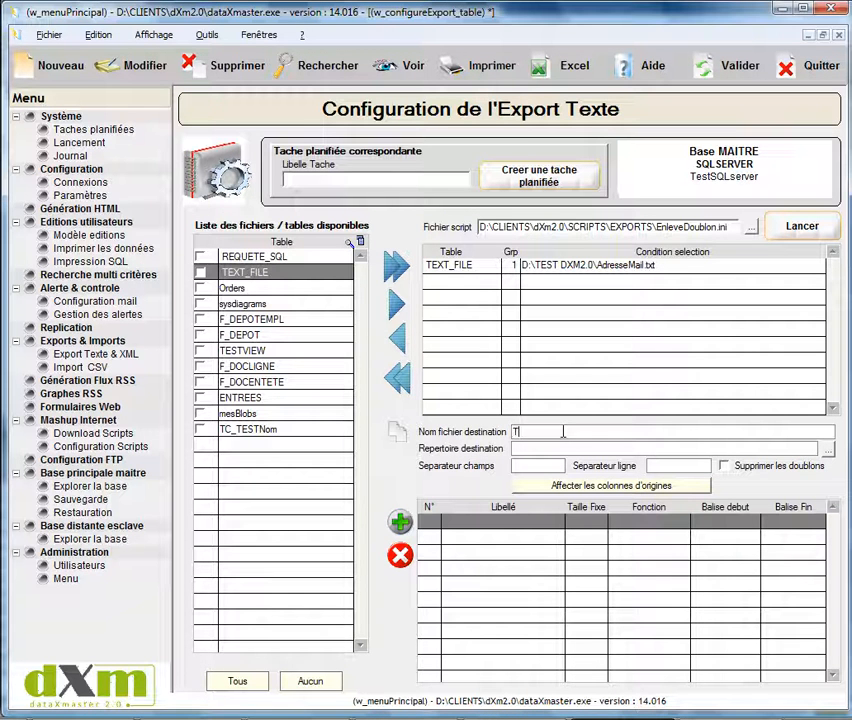
- Set the destination file name to TXT:AdresseMail.txt and the destination directory to D:\TEST DXM2.0
key("ctrl+v")
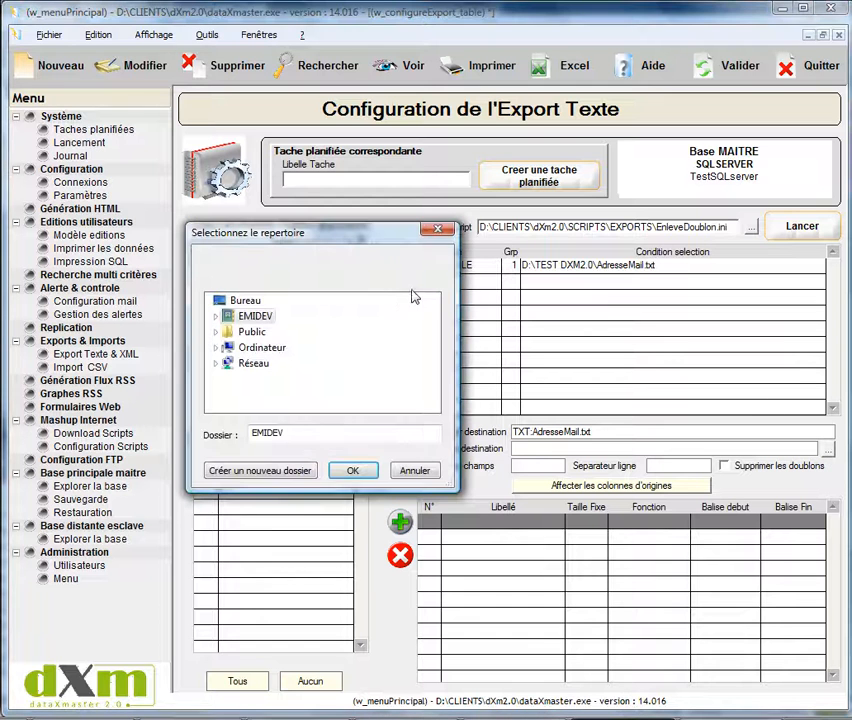
left_click(256, 347)
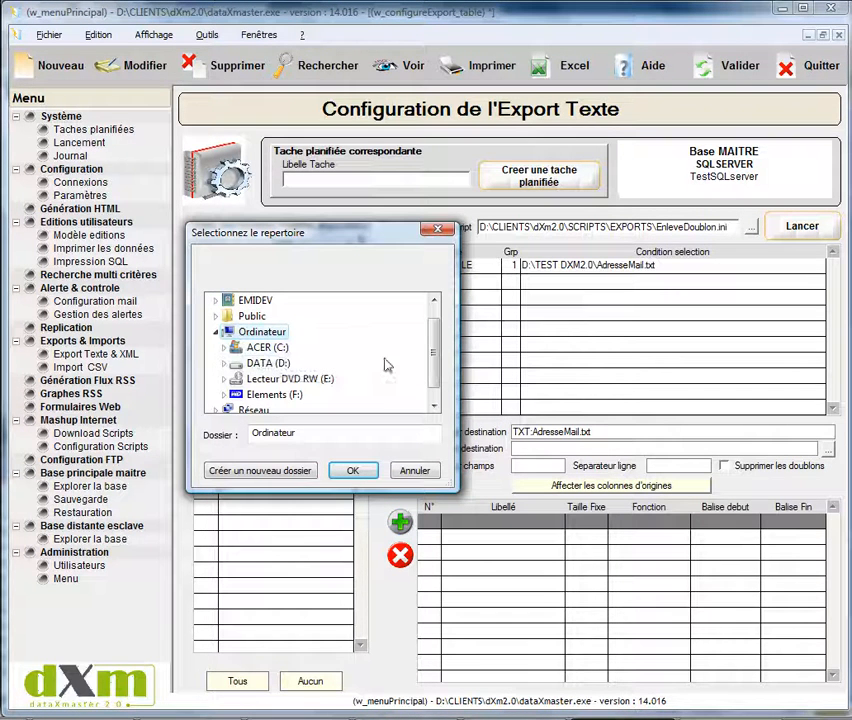
left_click(281, 366)
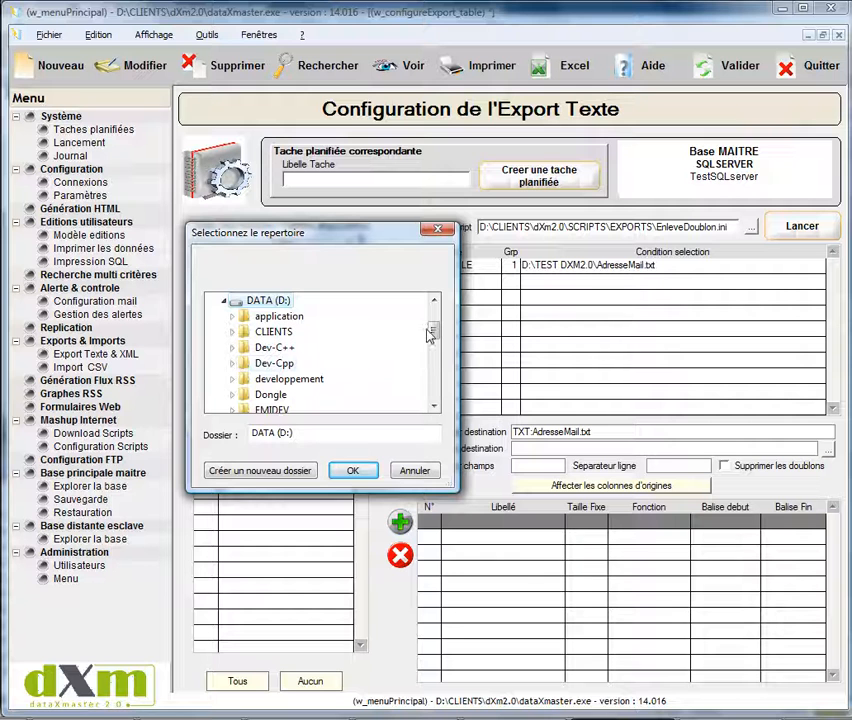
left_click(436, 378)
left_click(438, 379)
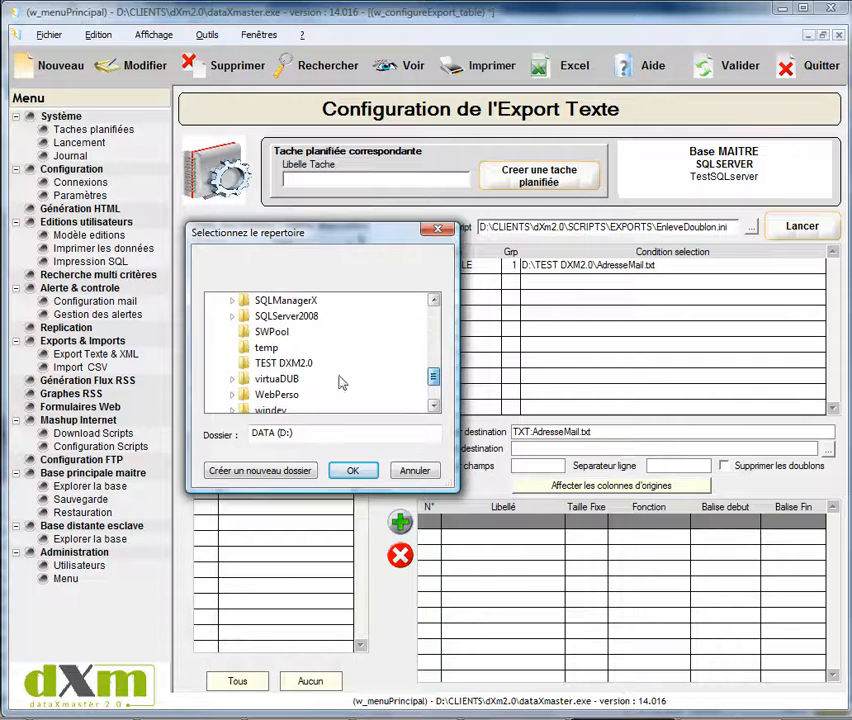
left_click(300, 364)
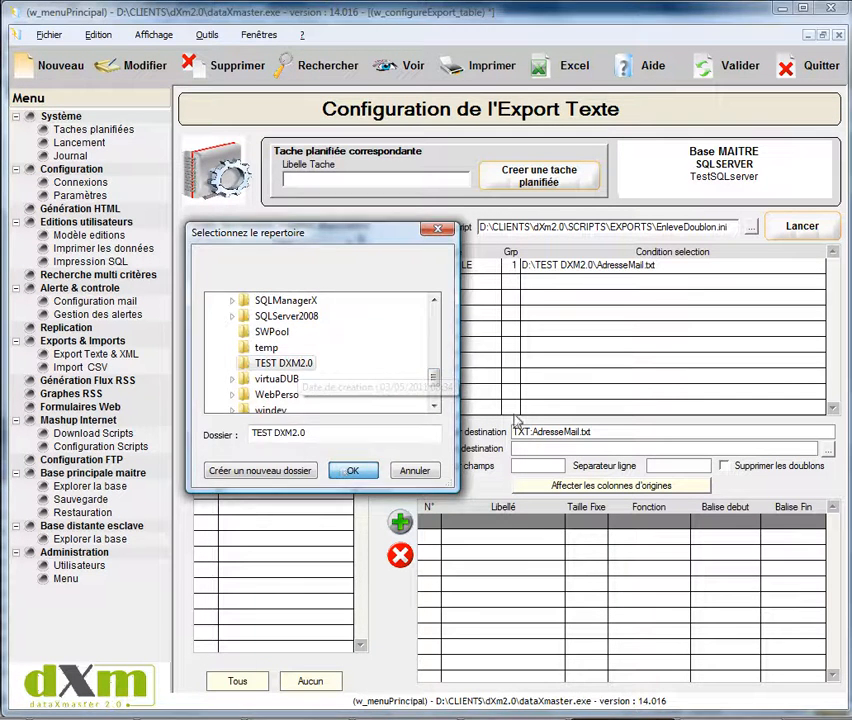
left_click(345, 472)
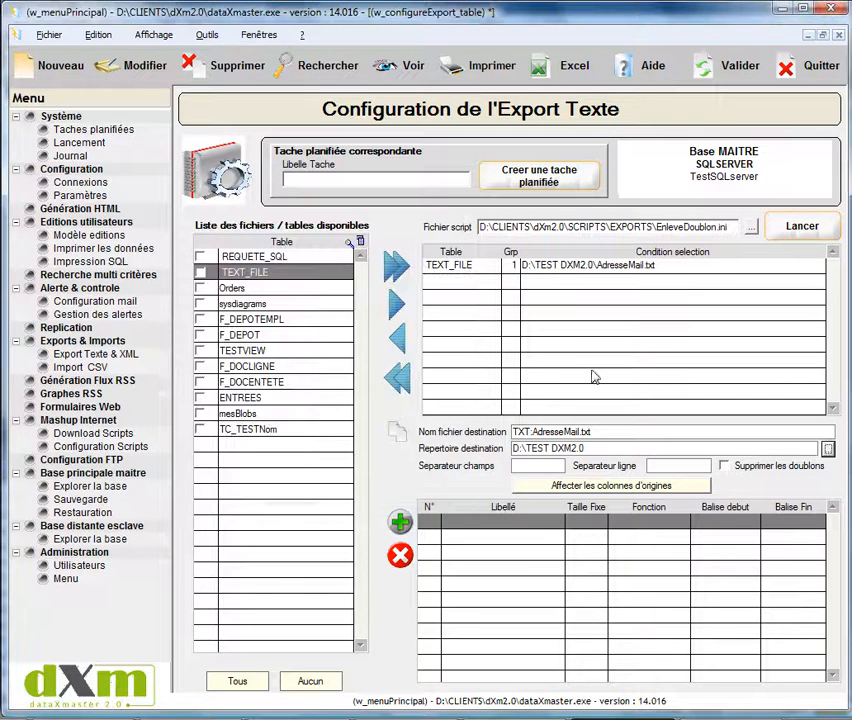
- Set the field separator to TAB and the line separator to RC, and check the source file's columns
left_click(554, 464)
type("T")
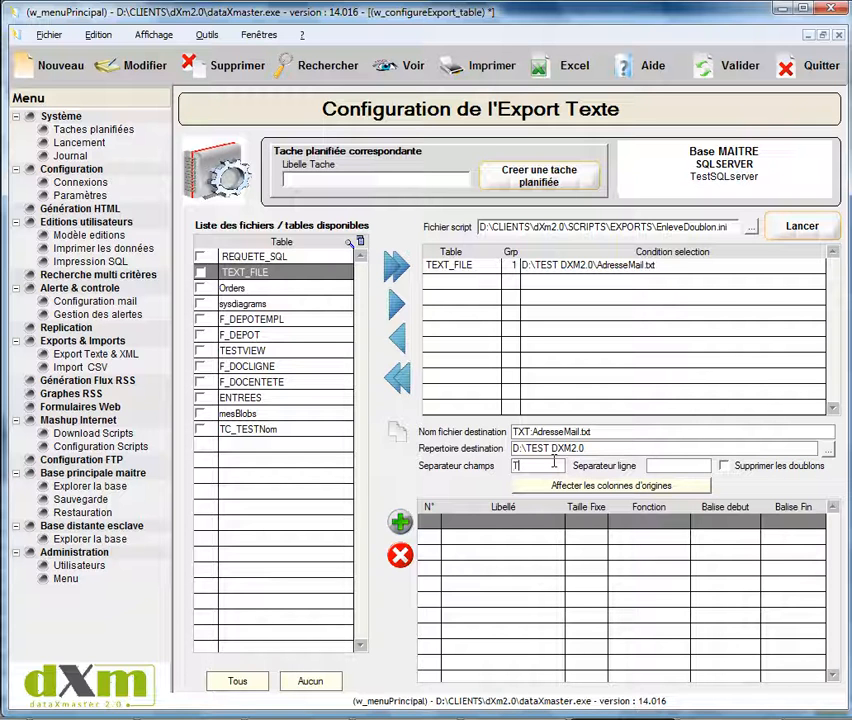
type("AB")
left_click(660, 464)
left_click(622, 718)
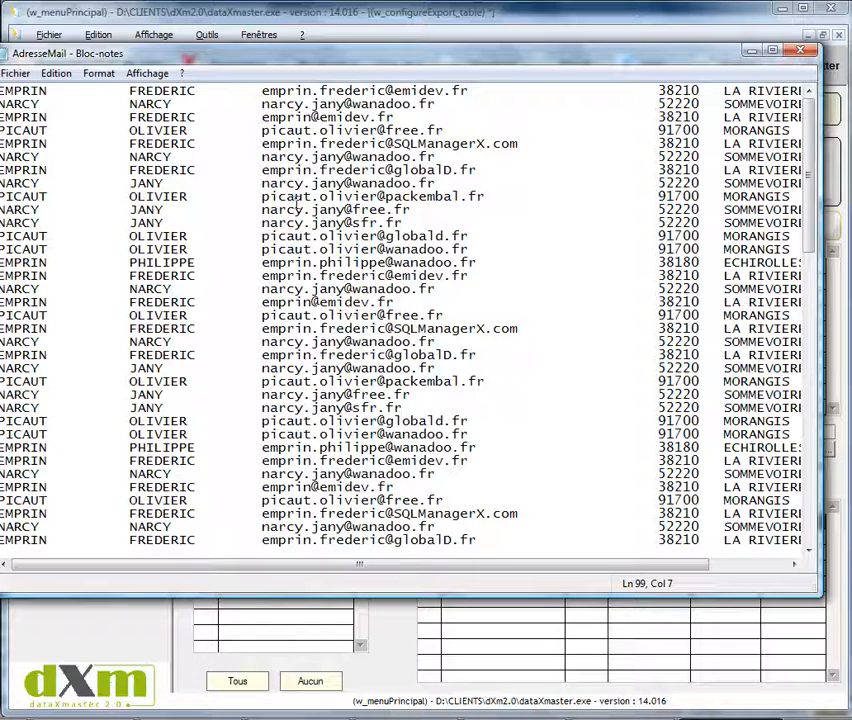
left_click(635, 609)
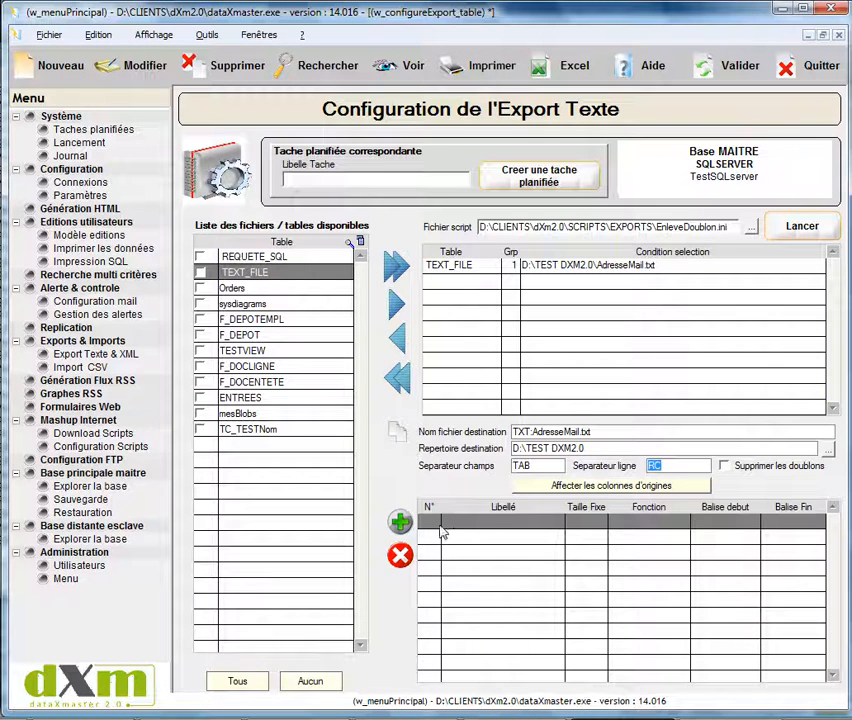
- Add five lines to the export's column list
left_click(400, 521)
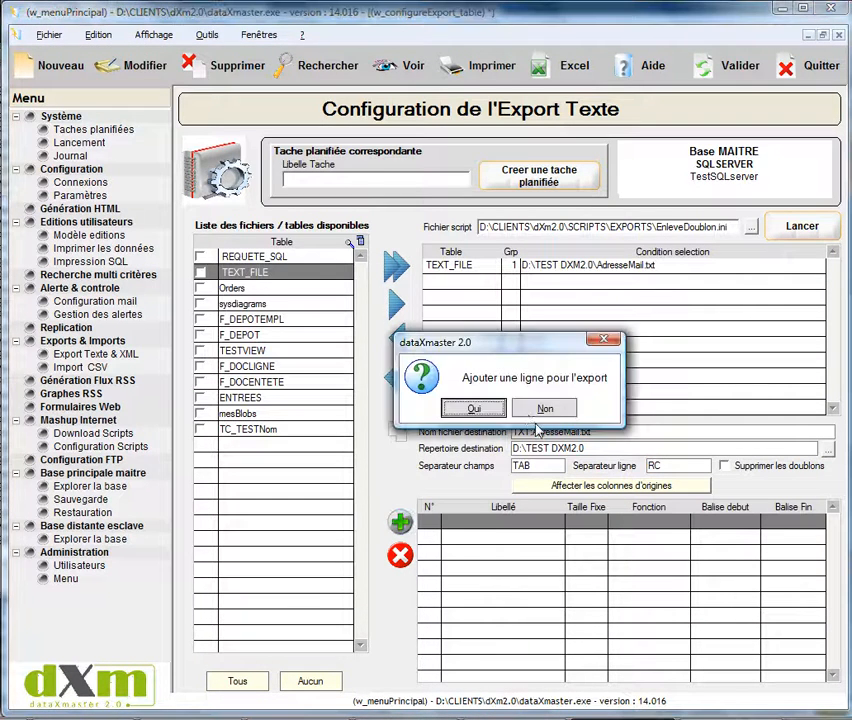
left_click(474, 408)
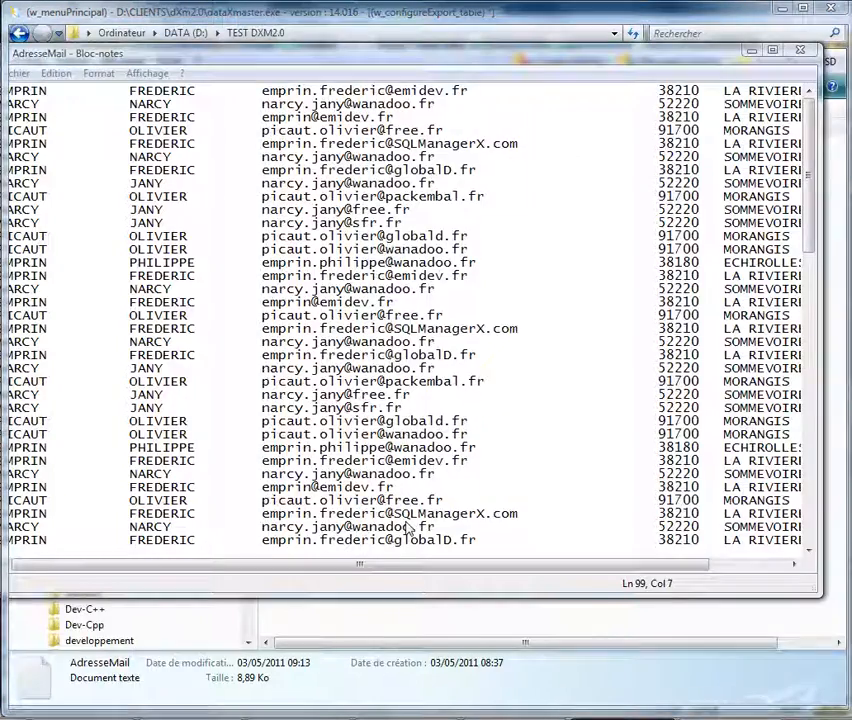
left_click(401, 522)
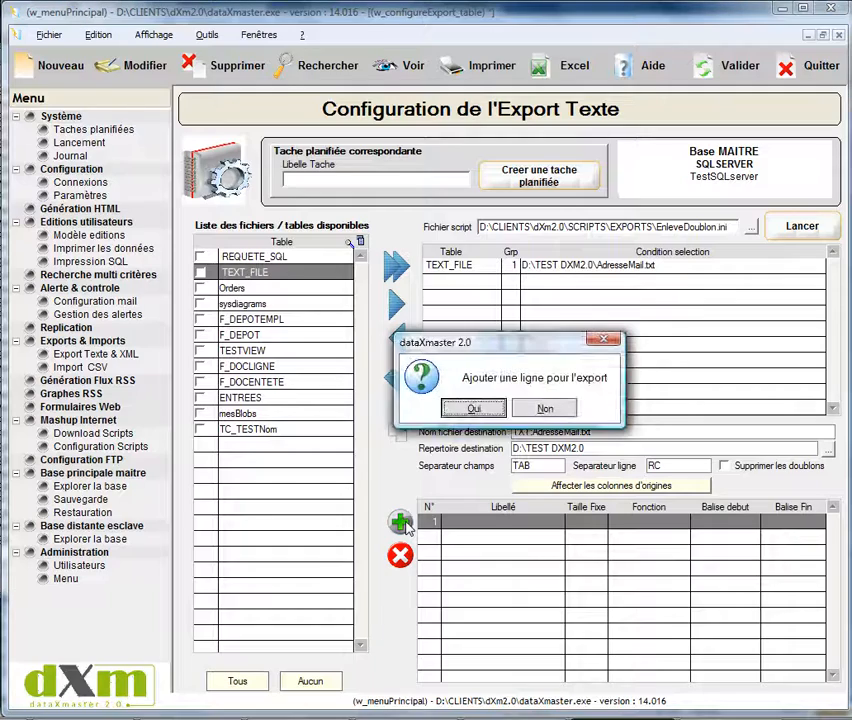
key("Return")
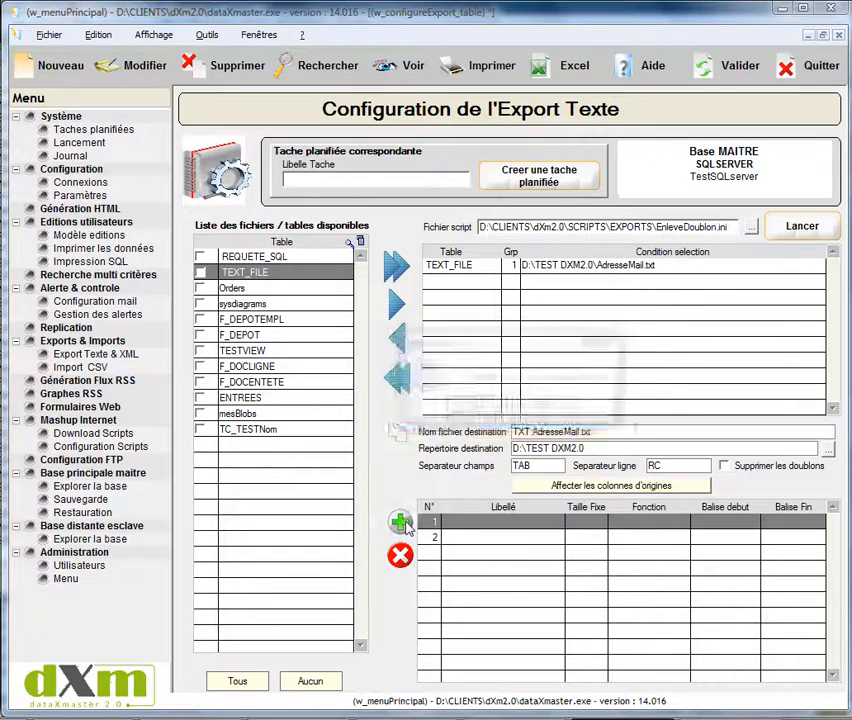
key("Return")
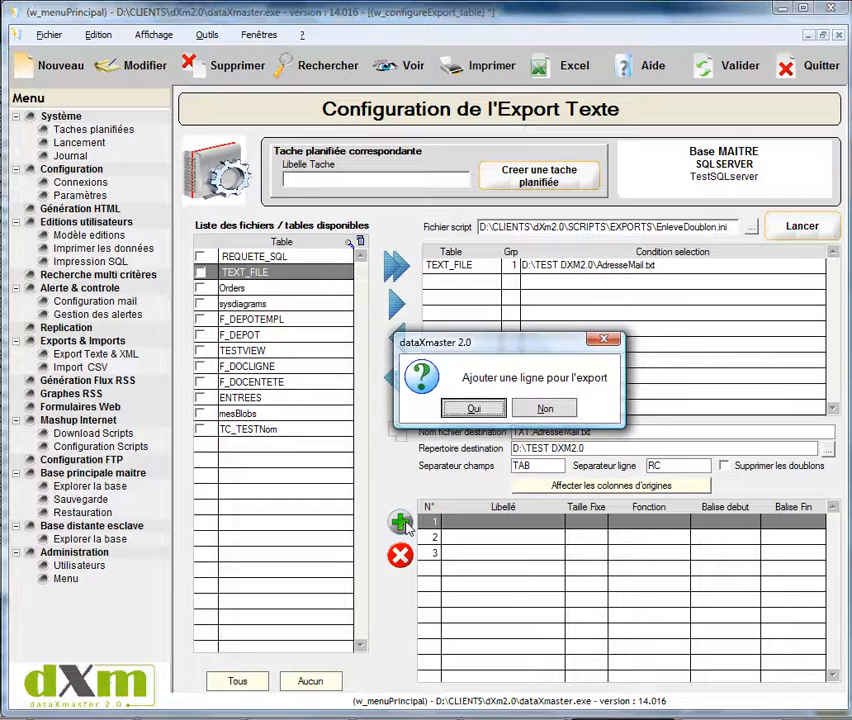
key("Return")
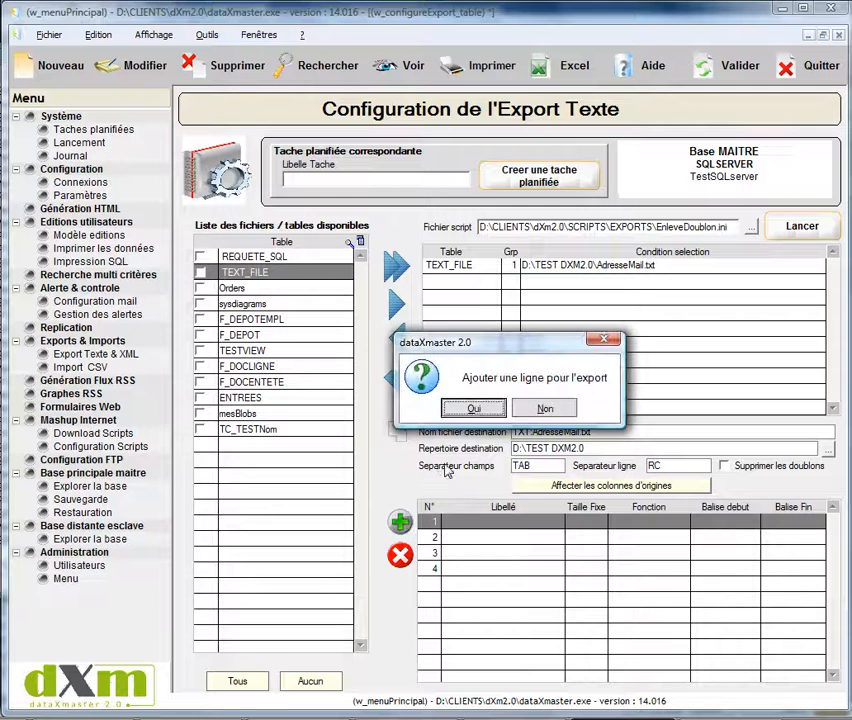
left_click(457, 414)
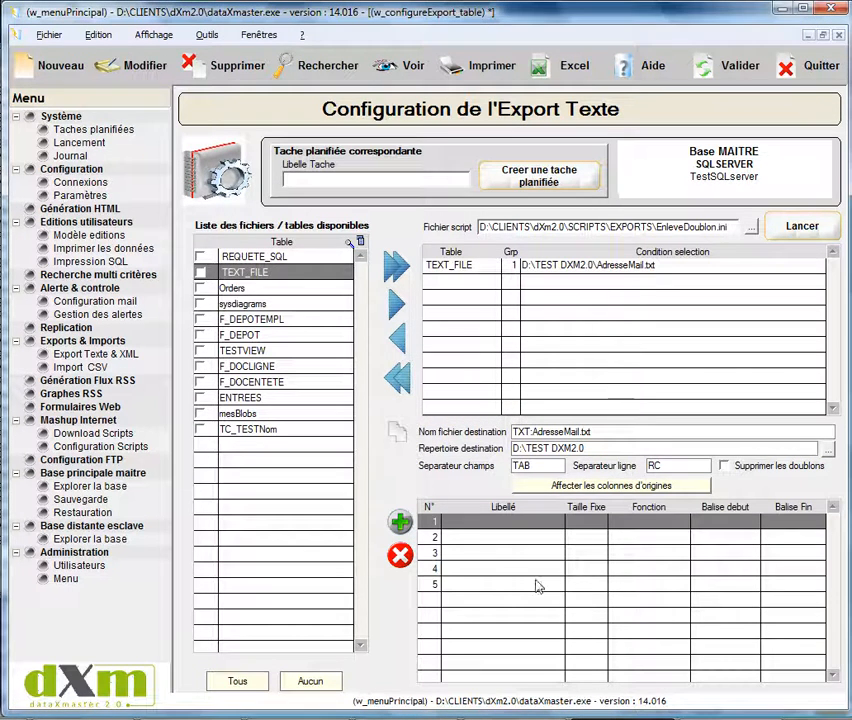
- Label the first three export lines NOM, PRENOM and MAIL
left_click(472, 522)
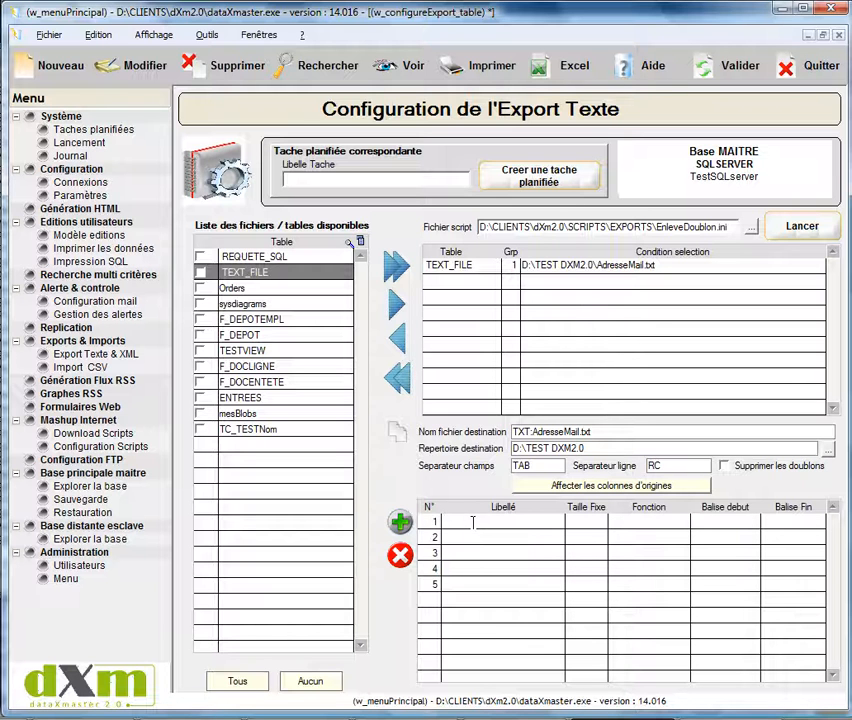
type("NOM")
key("Return")
type("PRENOM")
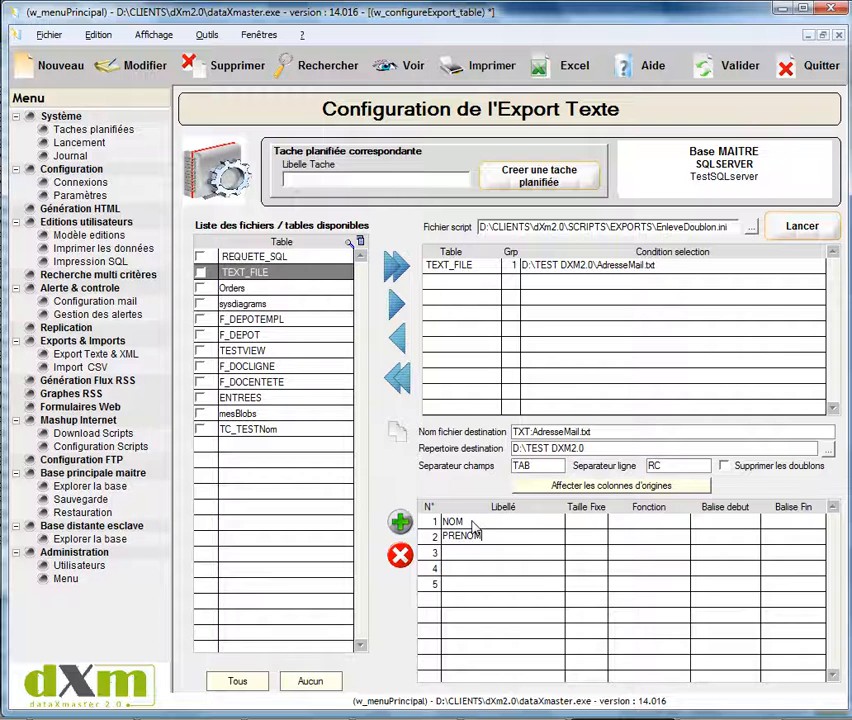
key("Return")
type("ADRE")
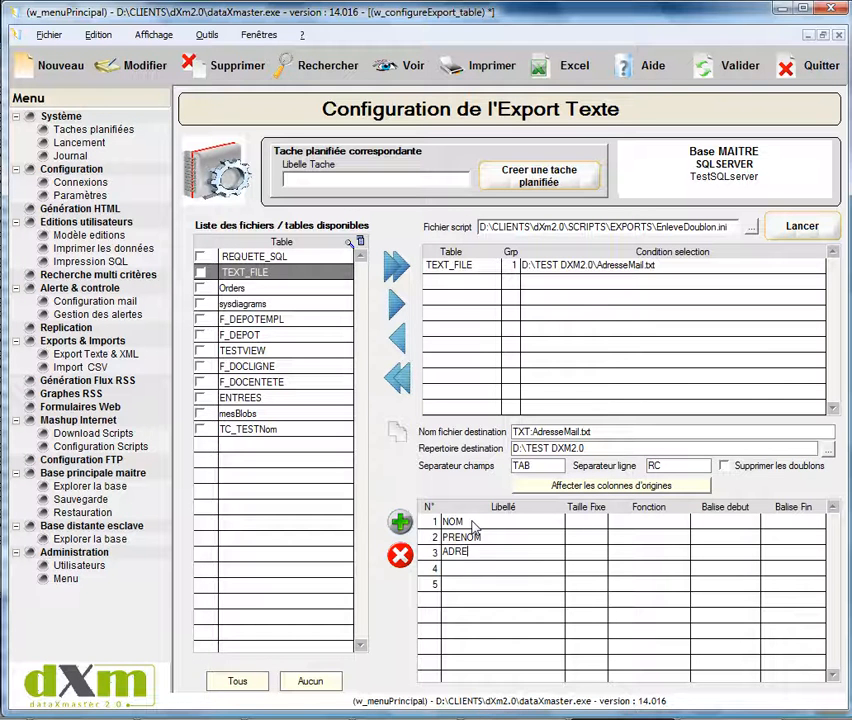
type("SSE")
key("BackSpace")
key("BackSpace")
key("BackSpace")
key("BackSpace")
key("BackSpace")
key("BackSpace")
key("BackSpace")
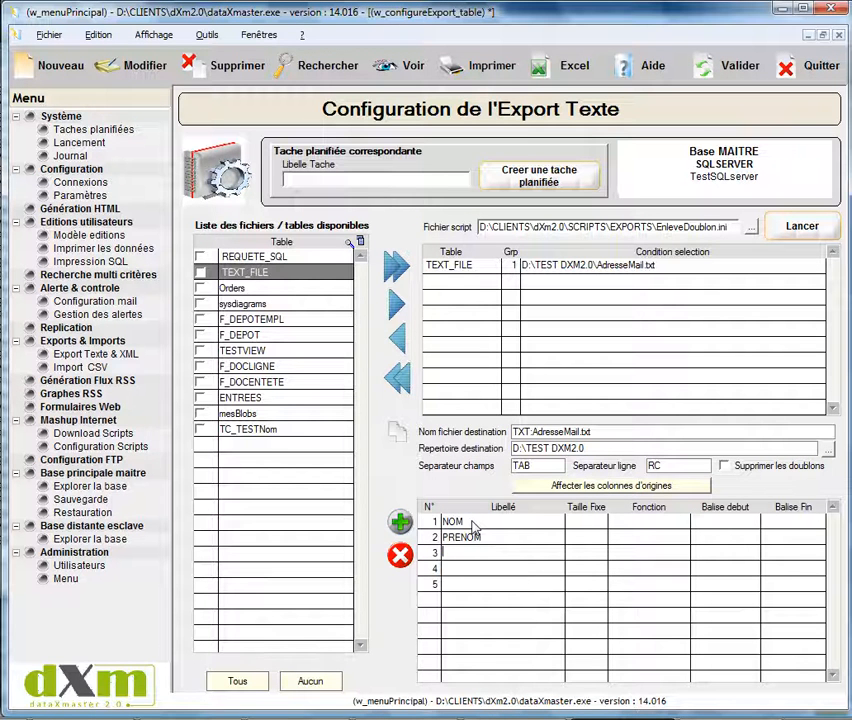
type("MAIL")
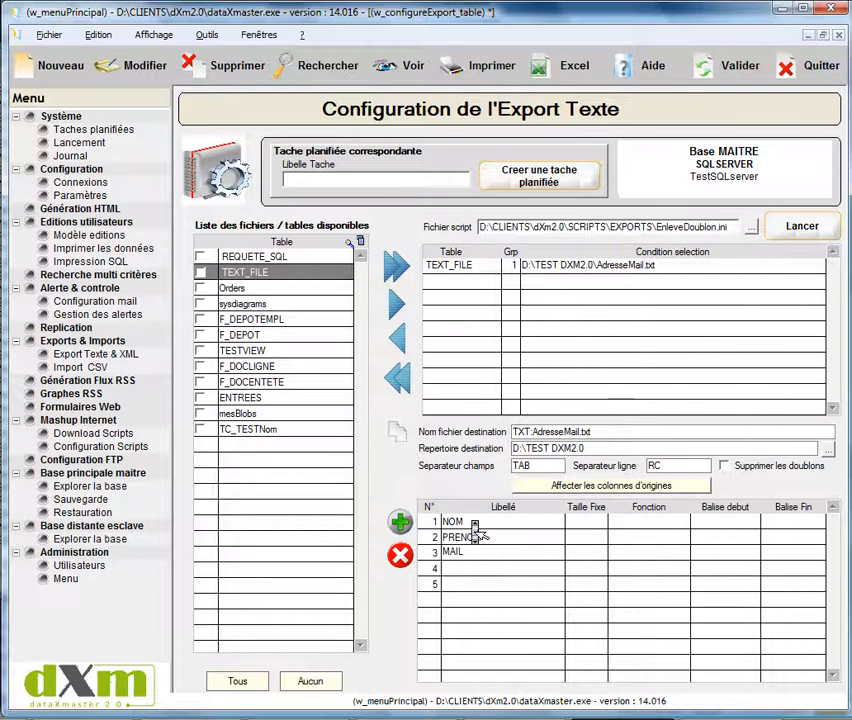
- Label export lines 4 and 5 CODE POSTAL and VILLE
left_click(462, 570)
left_click(460, 567)
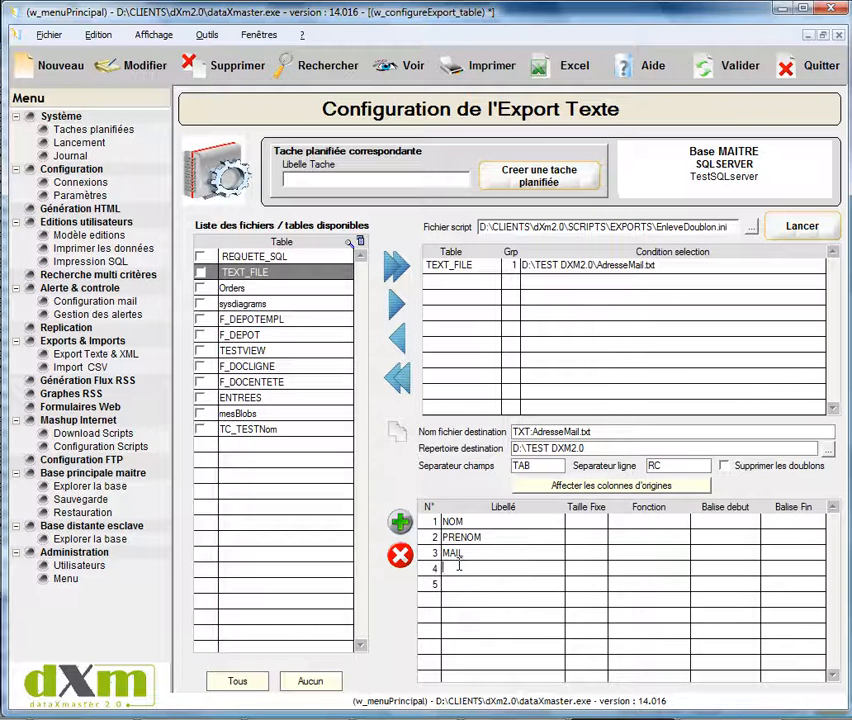
type("CODE POSTAL")
key("Return")
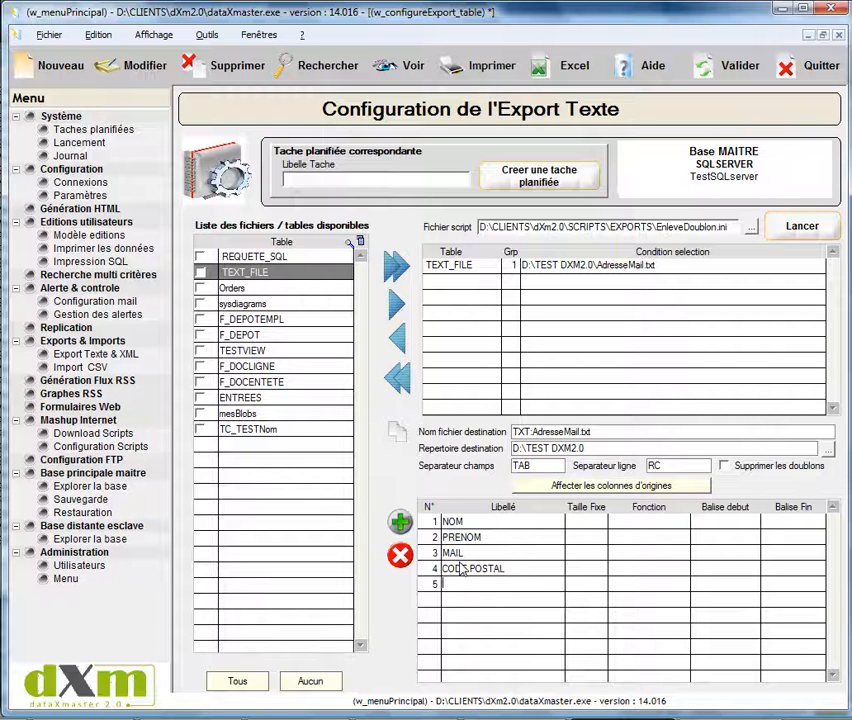
type("VILLE")
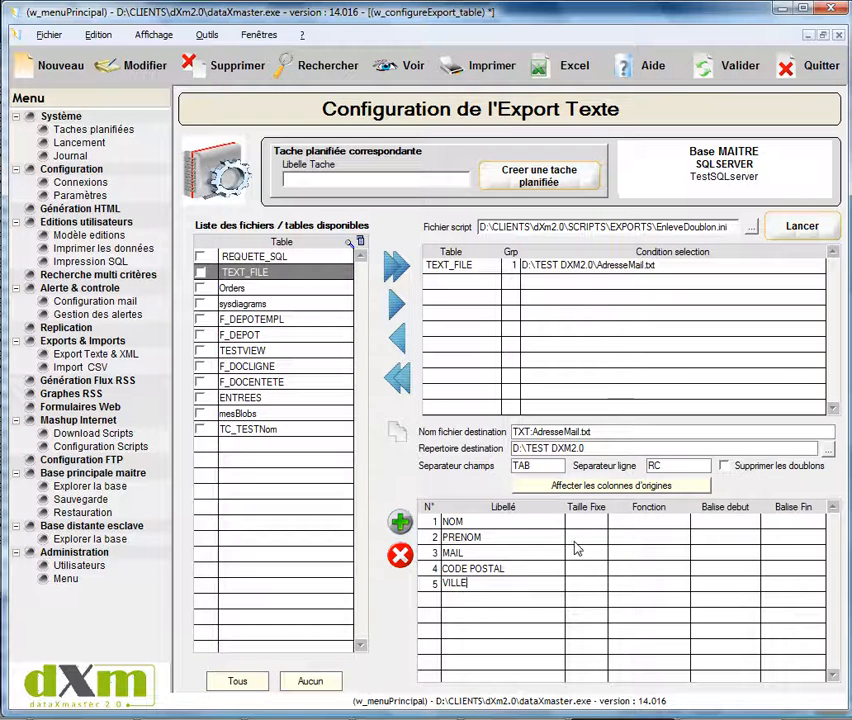
- Set the fixed sizes to TD:10 for NOM and PRENOM, TD:40 for MAIL, TD:6 for CODE POSTAL and TD:20 for VILLE
left_click(572, 526)
left_click(571, 521)
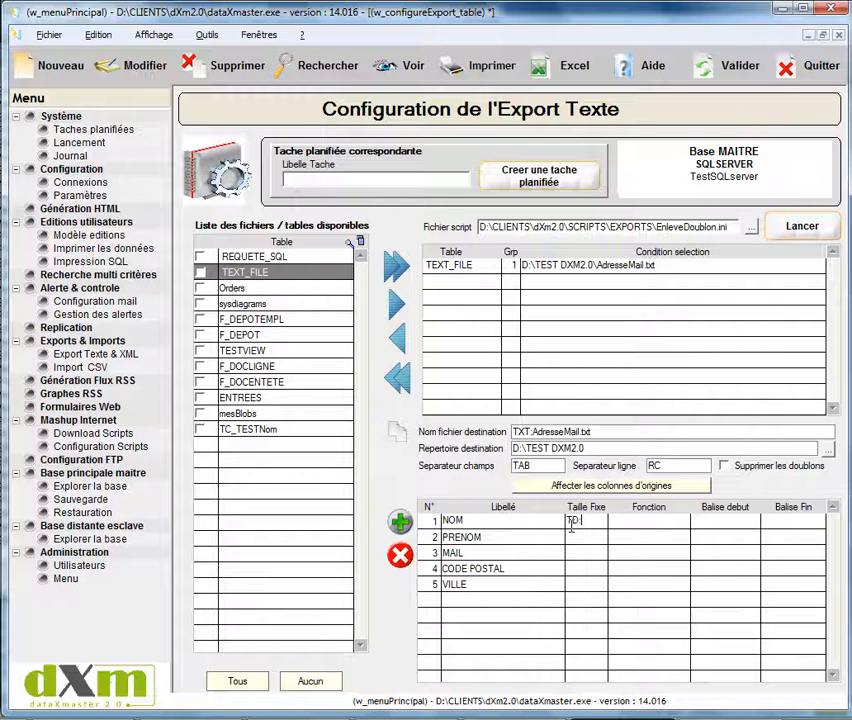
left_click(573, 535)
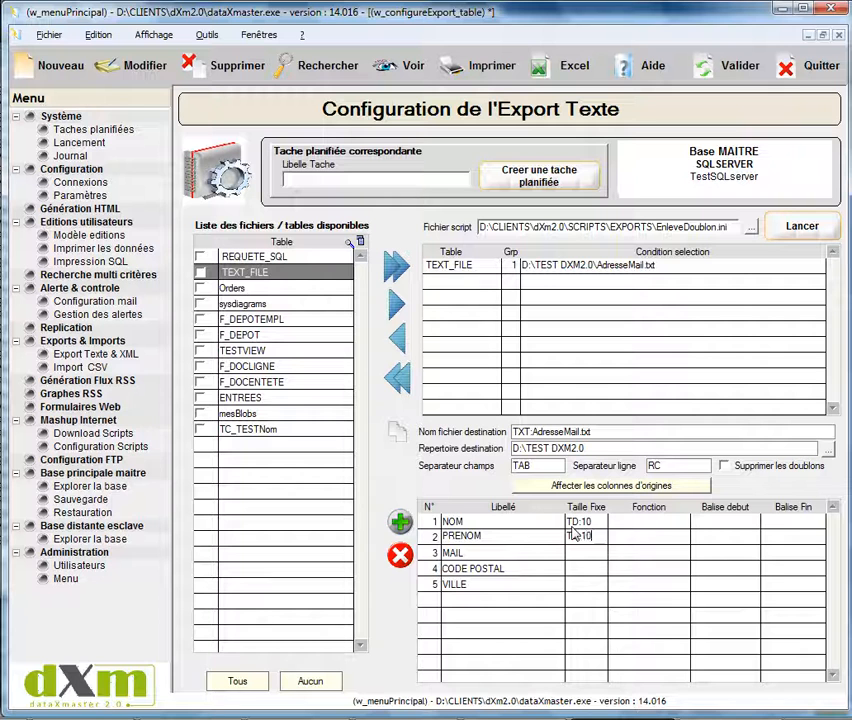
key("Down")
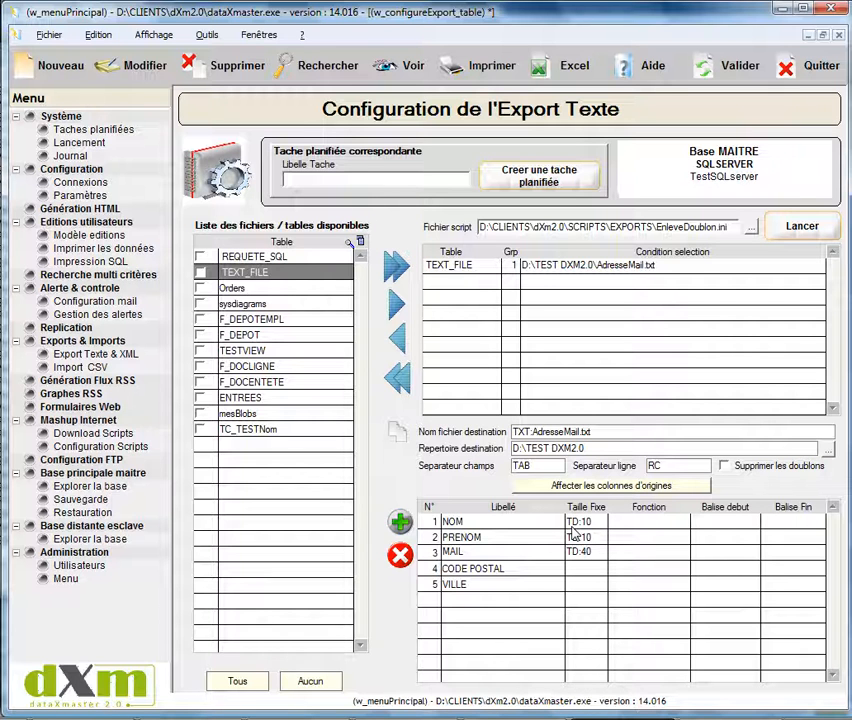
key("Down")
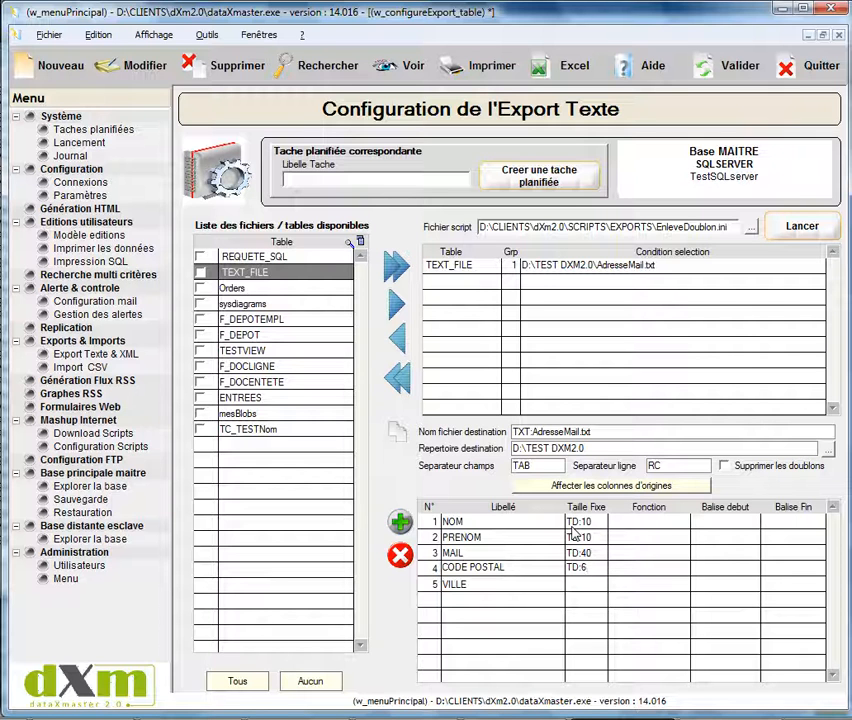
key("Down")
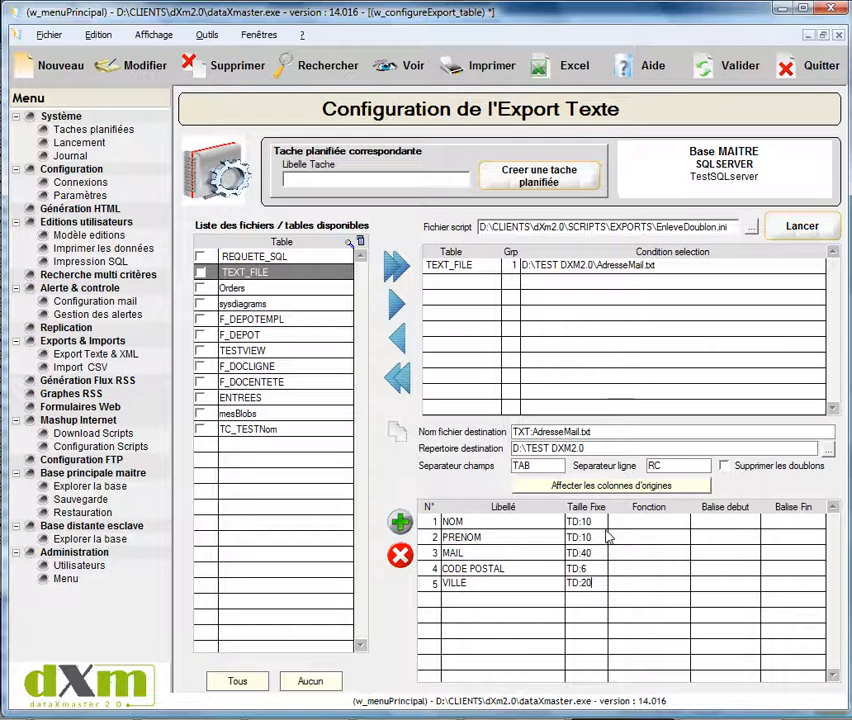
- Assign the function DOUBLON: to the MAIL column and enable duplicate removal for the export
left_click(626, 553)
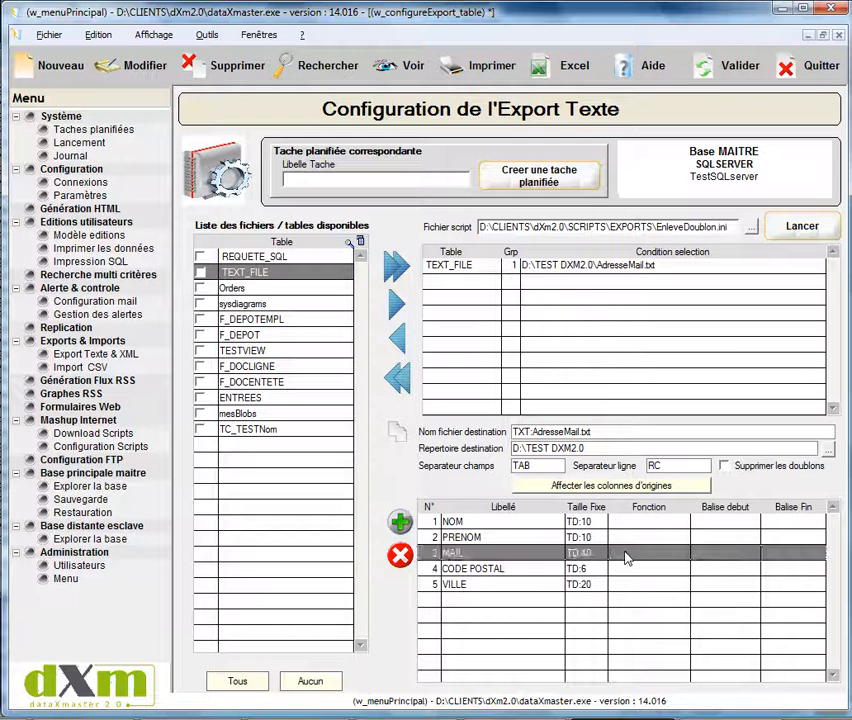
type("DO")
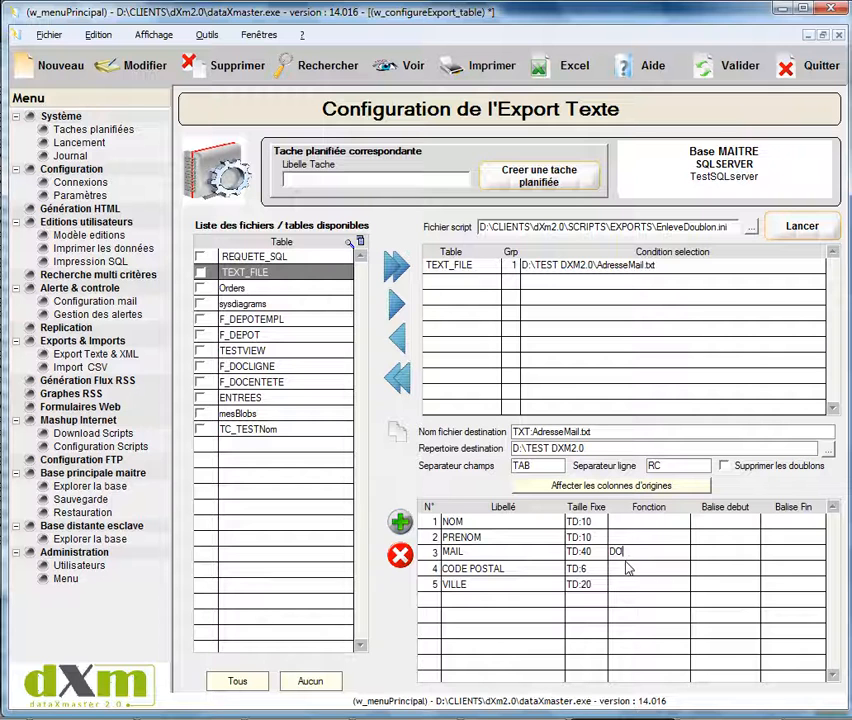
type("UBLON:")
left_click(727, 468)
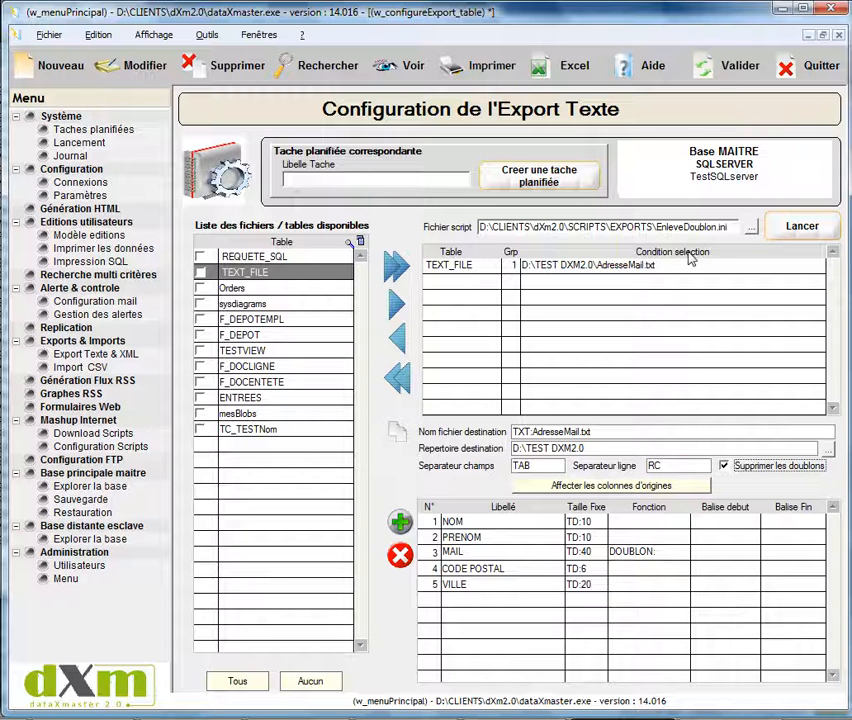
- In Notepad, look for repeated occurrences of the first record's e-mail address in the AdresseMail source file and close it
left_click(730, 718)
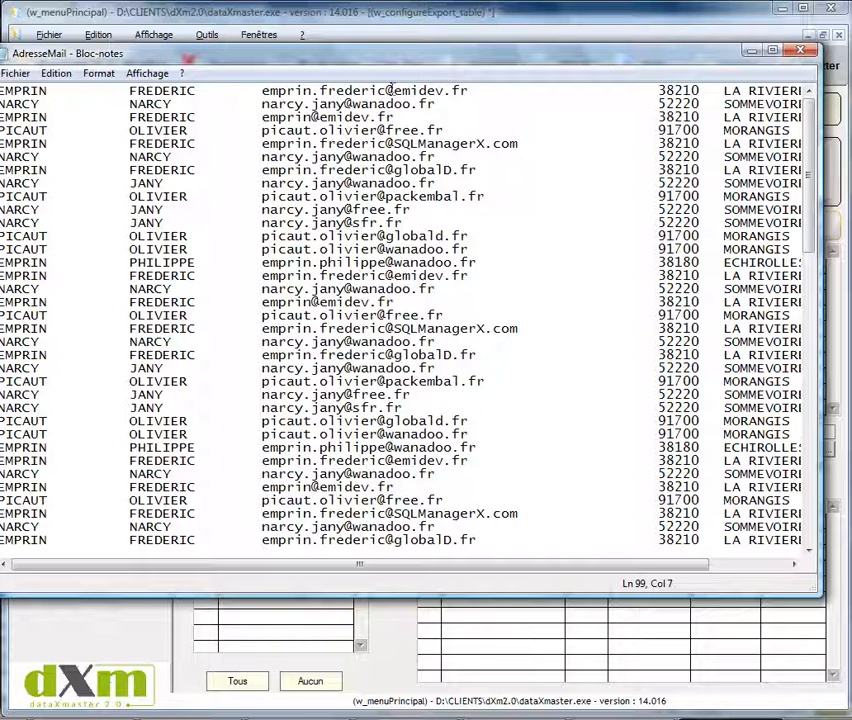
left_click_drag(263, 88, 474, 90)
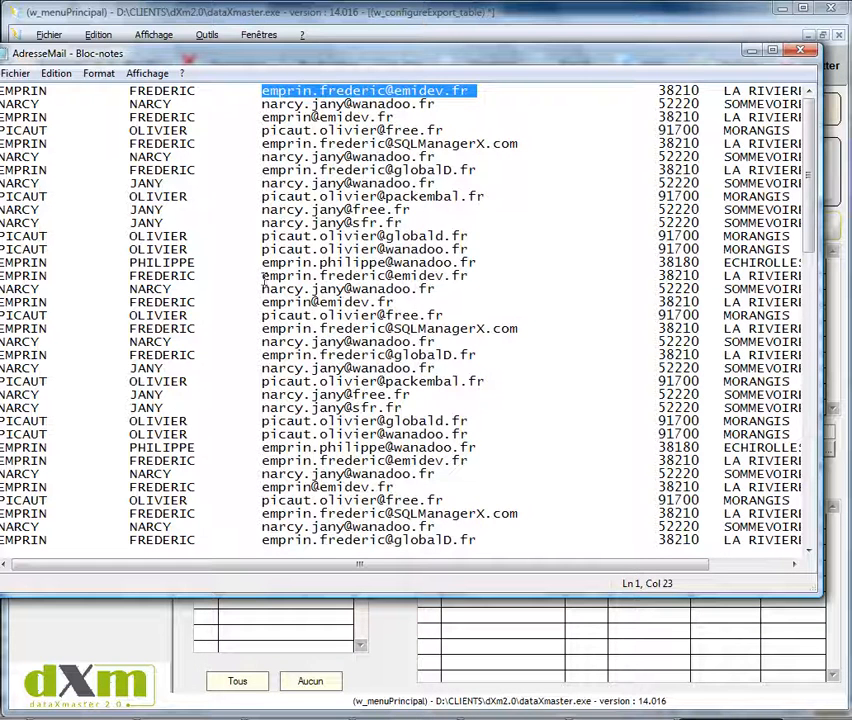
key("F3")
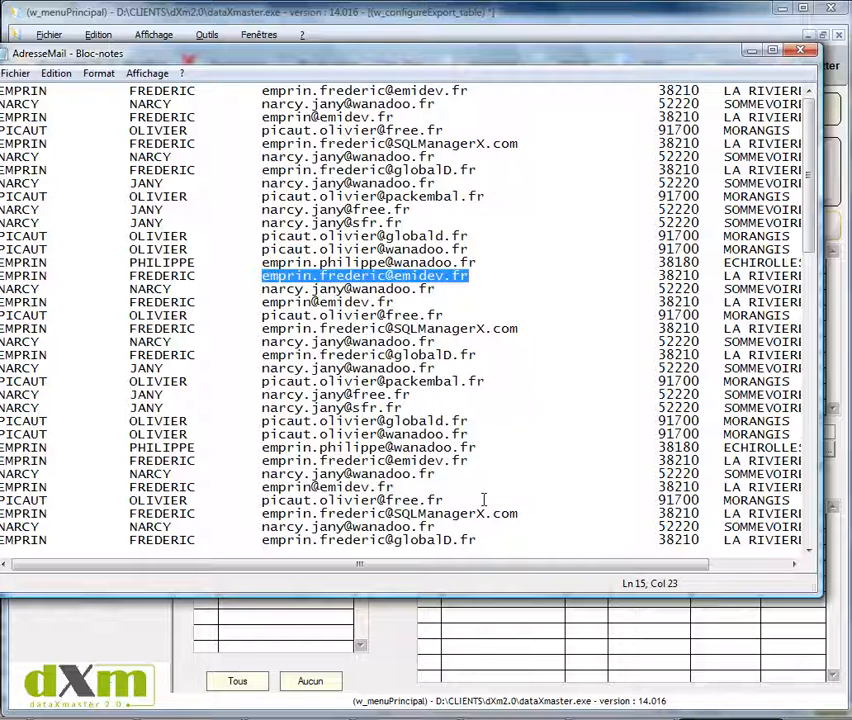
left_click(801, 52)
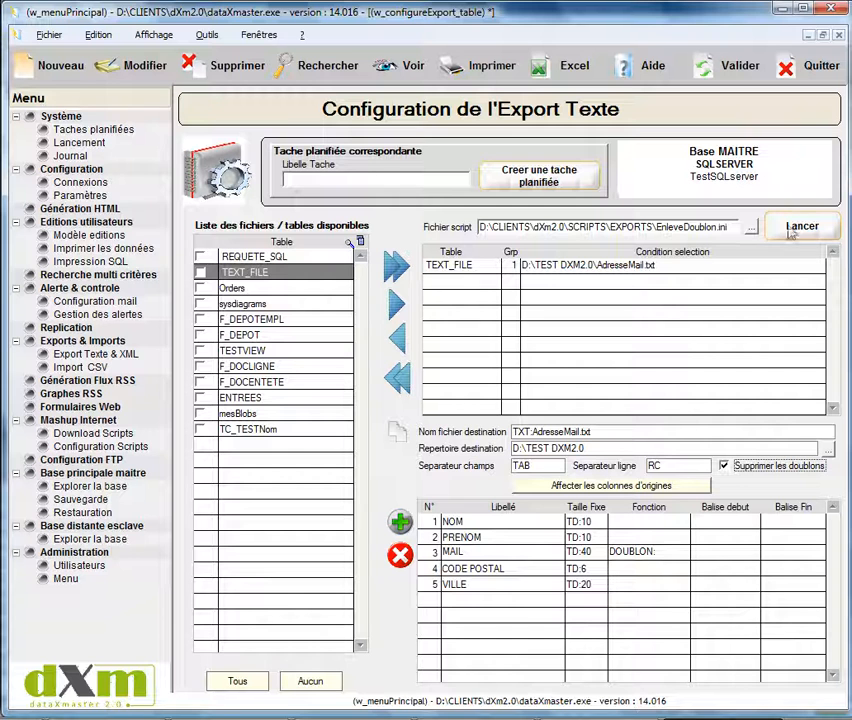
- Launch the EnleveDoublon script and open the exported AdresseMail file from the TEST DXM2.0 folder
left_click(795, 228)
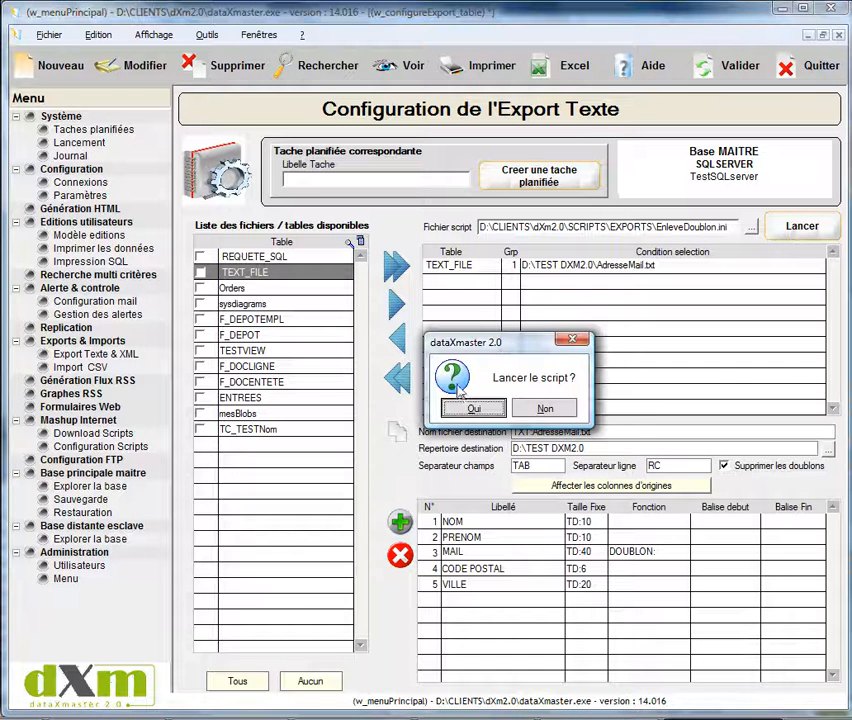
left_click(468, 409)
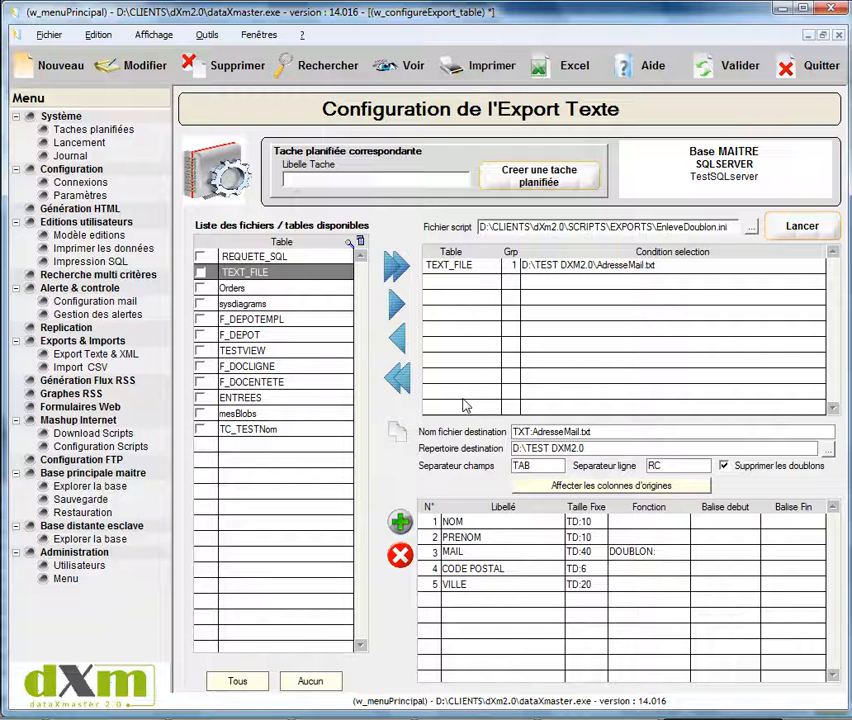
left_click(224, 712)
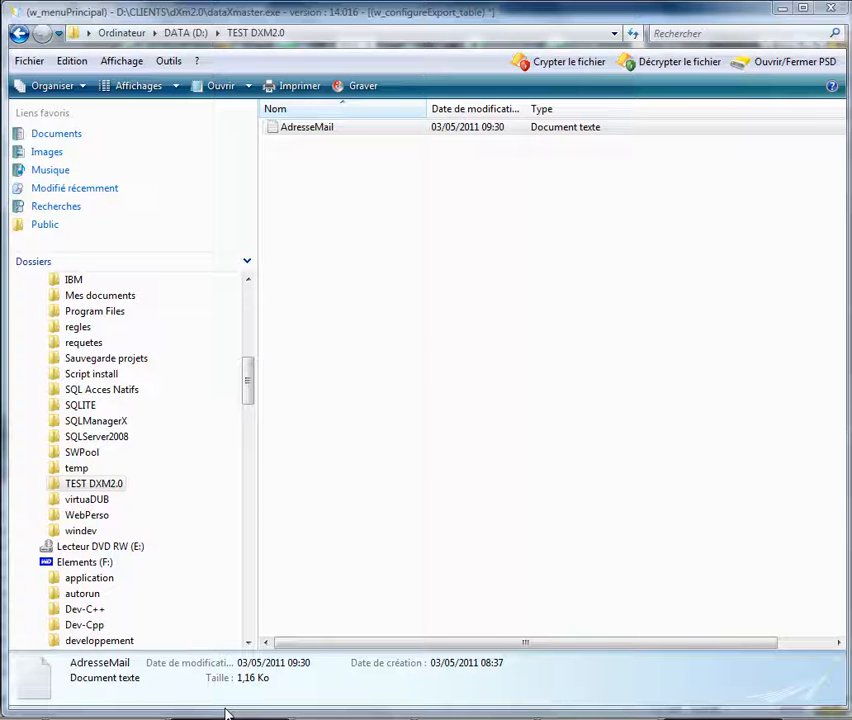
double_click(320, 128)
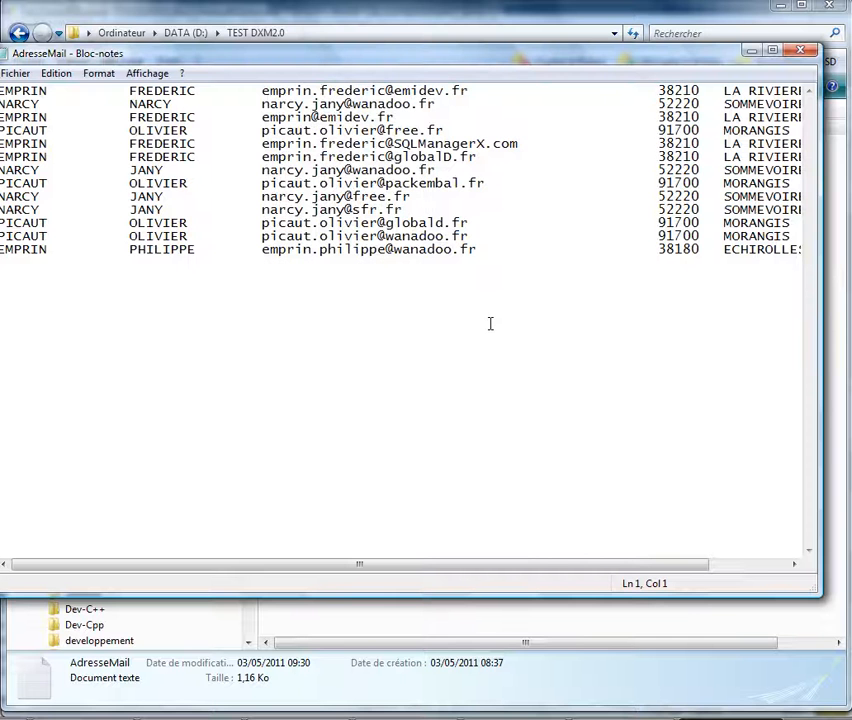
- Check the exported records for duplicates, and close the file and the text export configuration
left_click_drag(361, 566, 217, 565)
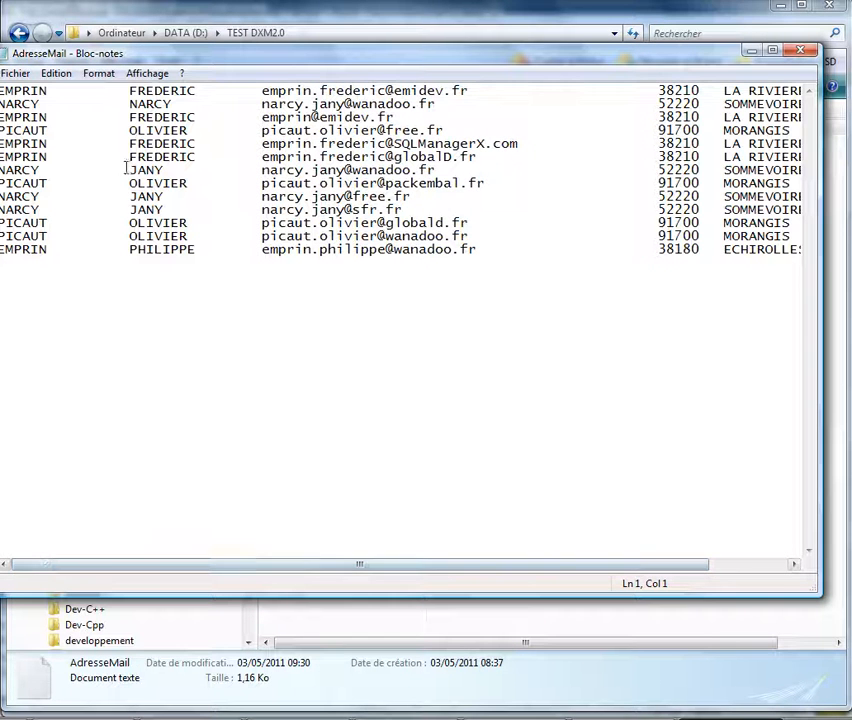
left_click(72, 249)
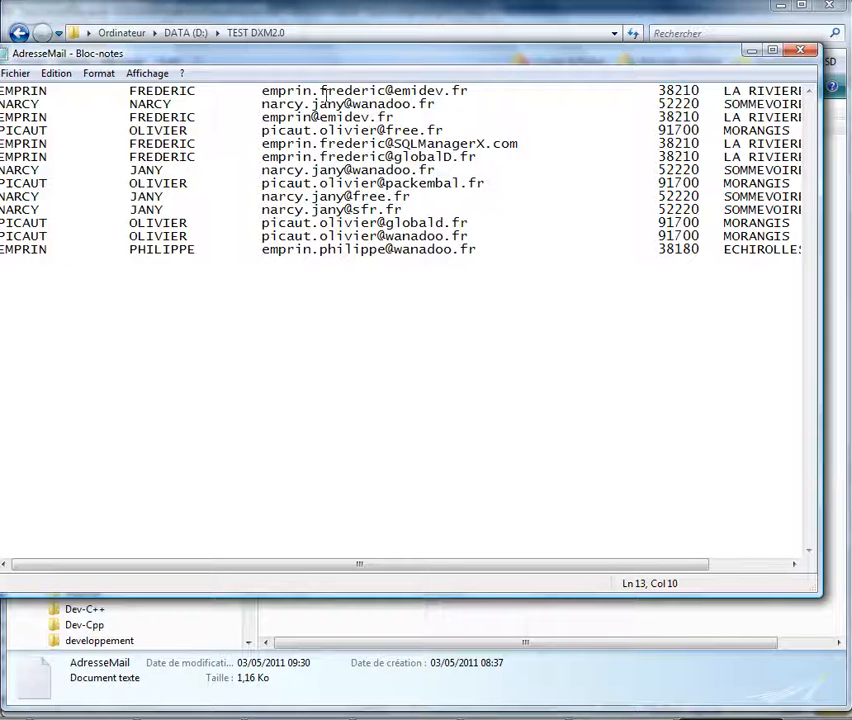
left_click(800, 50)
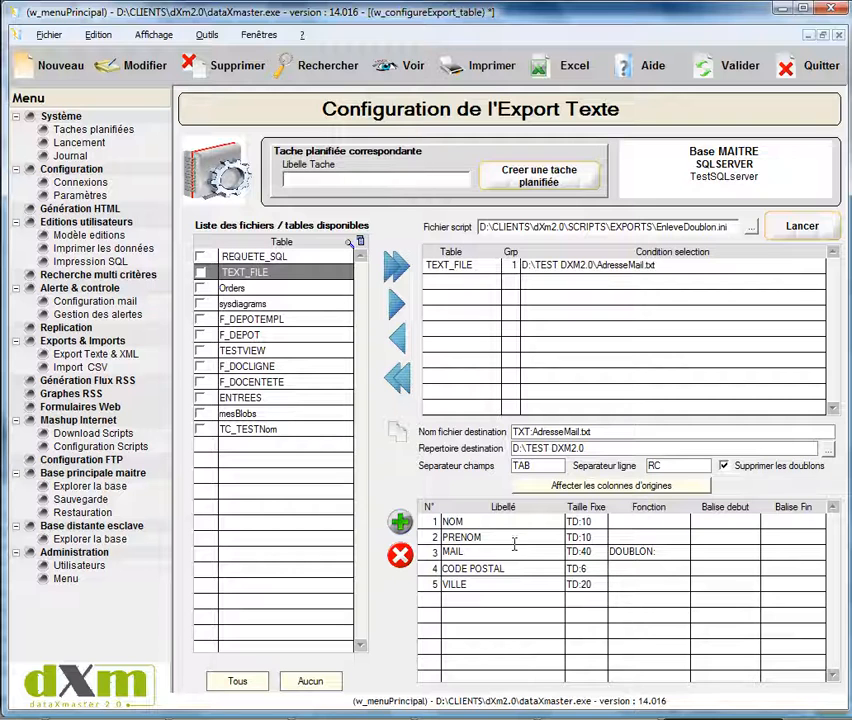
left_click(781, 66)
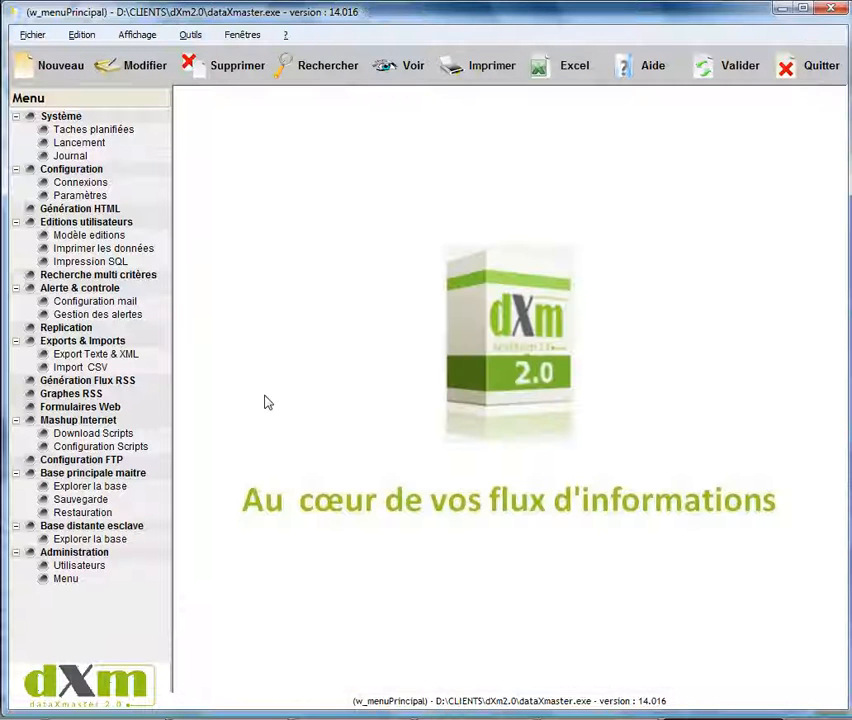